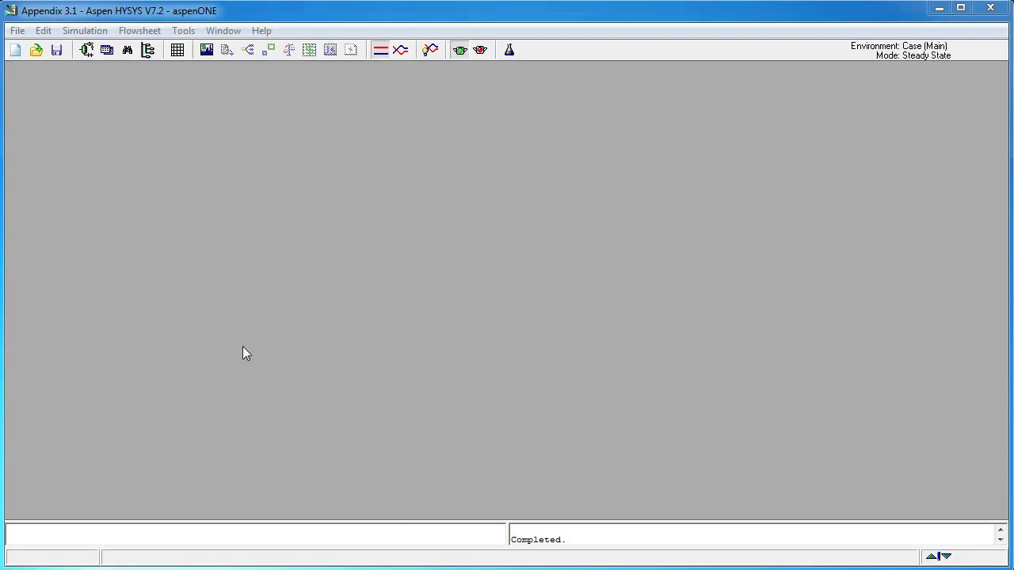
# - Start a new case and add fluid package Basis-1 using Peng-Robinson
pyautogui.click(16, 30)
pyautogui.moveTo(48, 49)
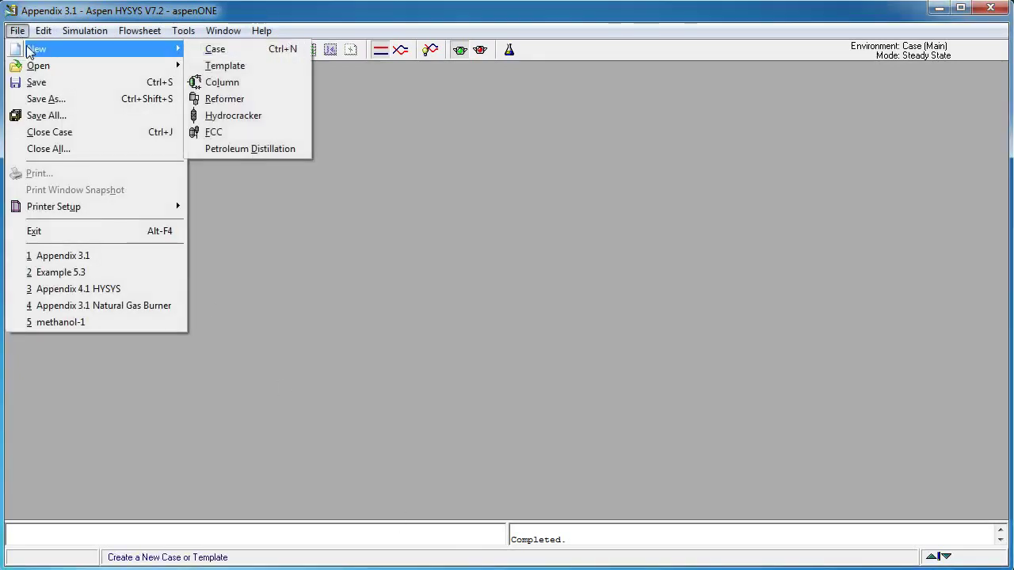
pyautogui.click(255, 51)
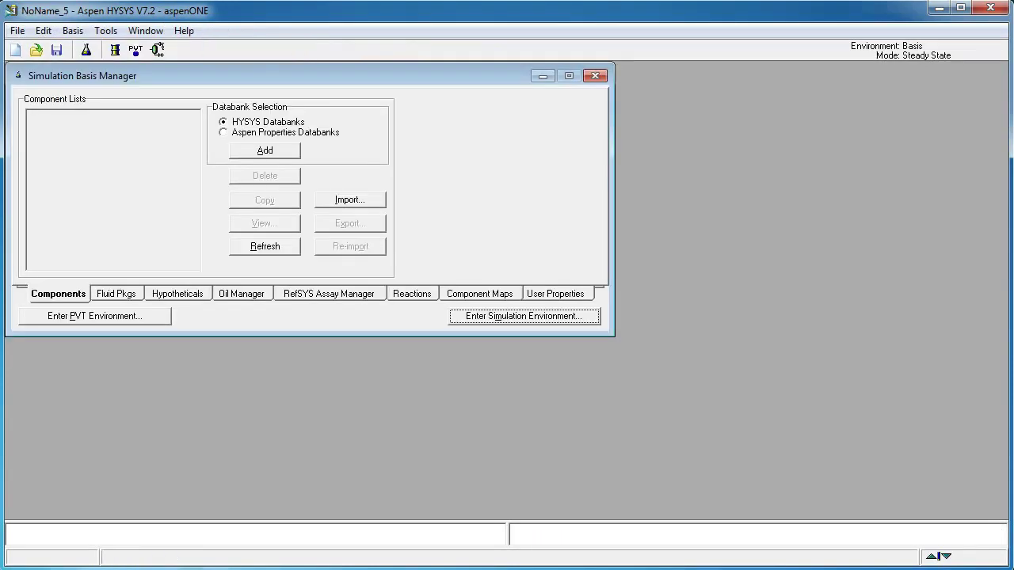
pyautogui.click(119, 295)
pyautogui.click(227, 146)
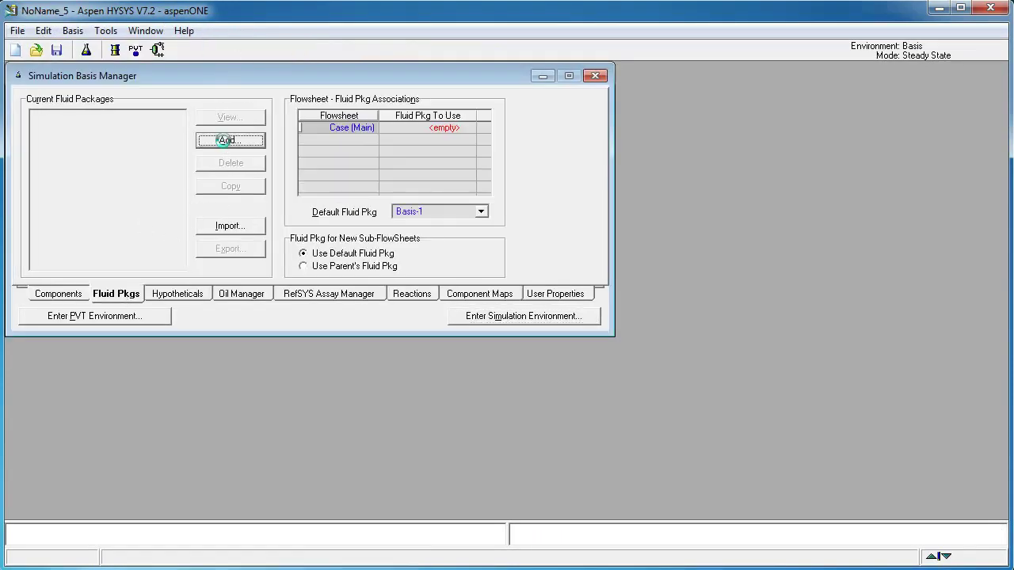
pyautogui.moveTo(151, 171); pyautogui.dragTo(150, 221)
pyautogui.click(91, 225)
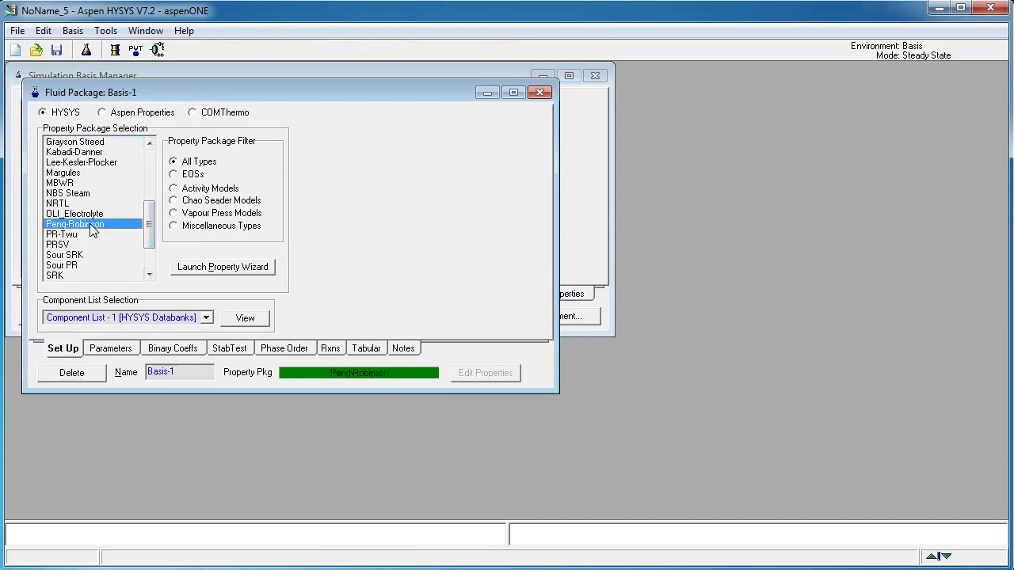
pyautogui.click(540, 93)
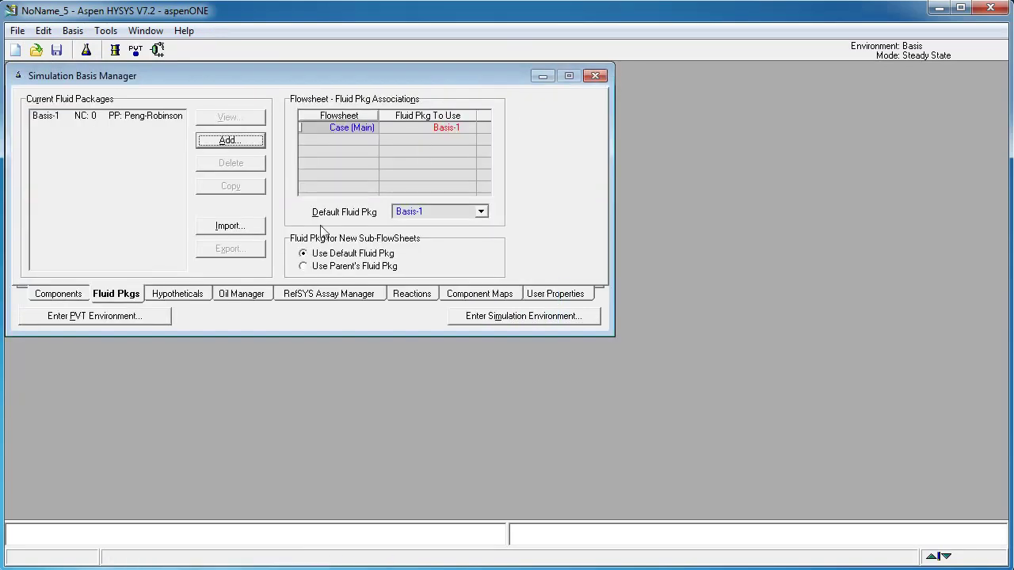
# - Add methane, oxygen, nitrogen, water and CO2 to Component List - 1 by name
pyautogui.click(76, 295)
pyautogui.doubleClick(149, 118)
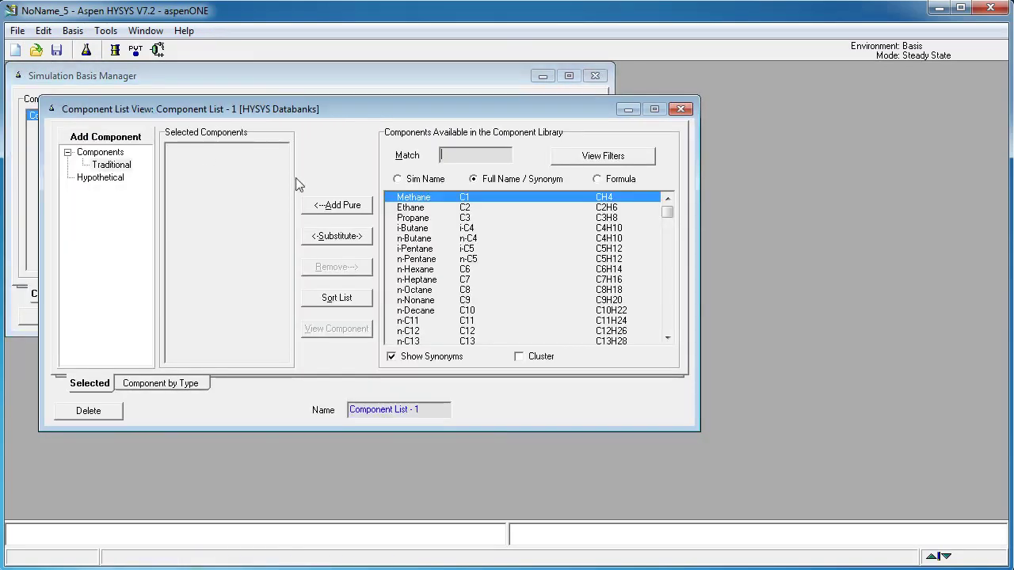
pyautogui.write('methane')
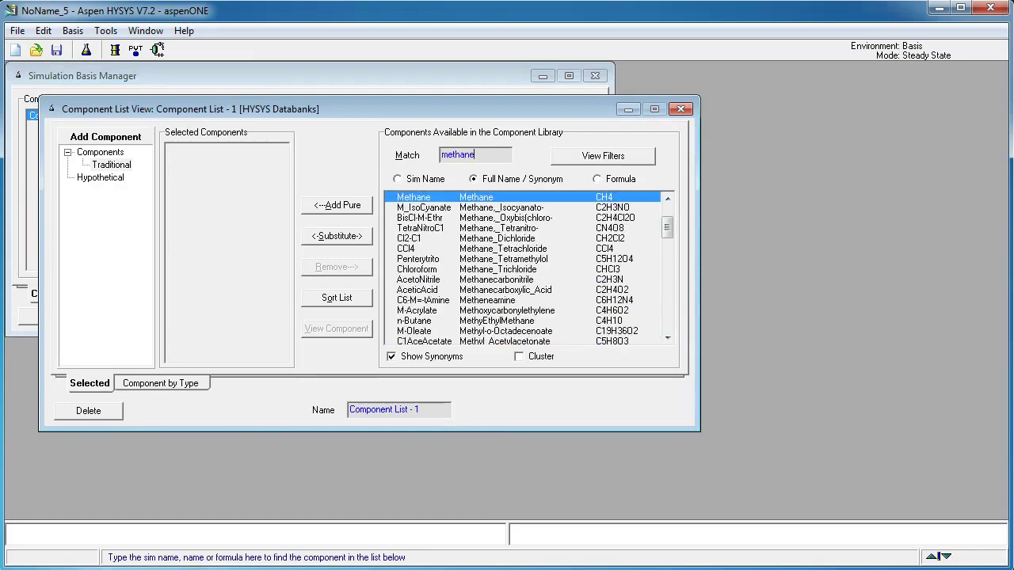
pyautogui.press('Return')
pyautogui.write('ox')
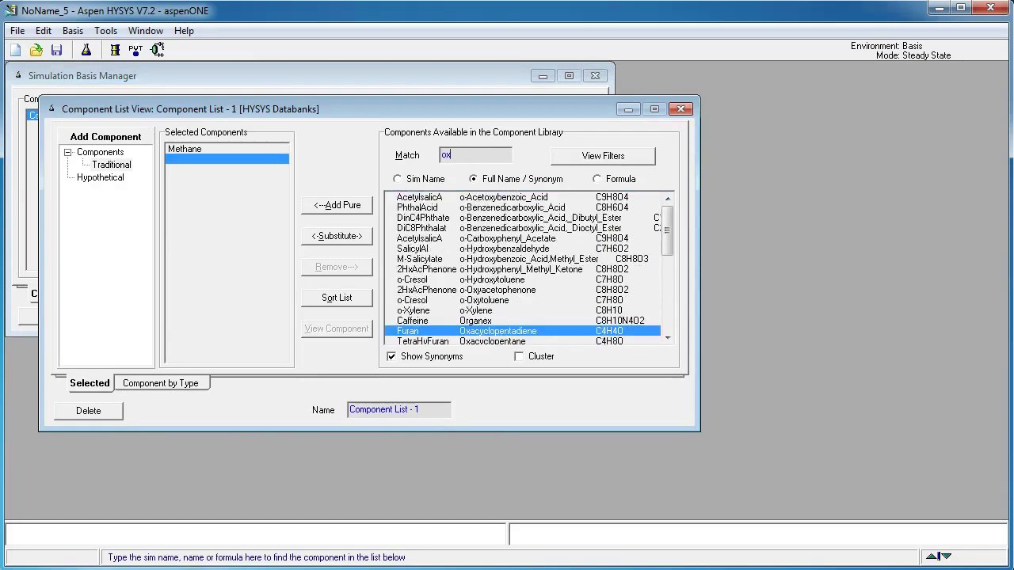
pyautogui.write('ygen')
pyautogui.press('Return')
pyautogui.write('nitrogen')
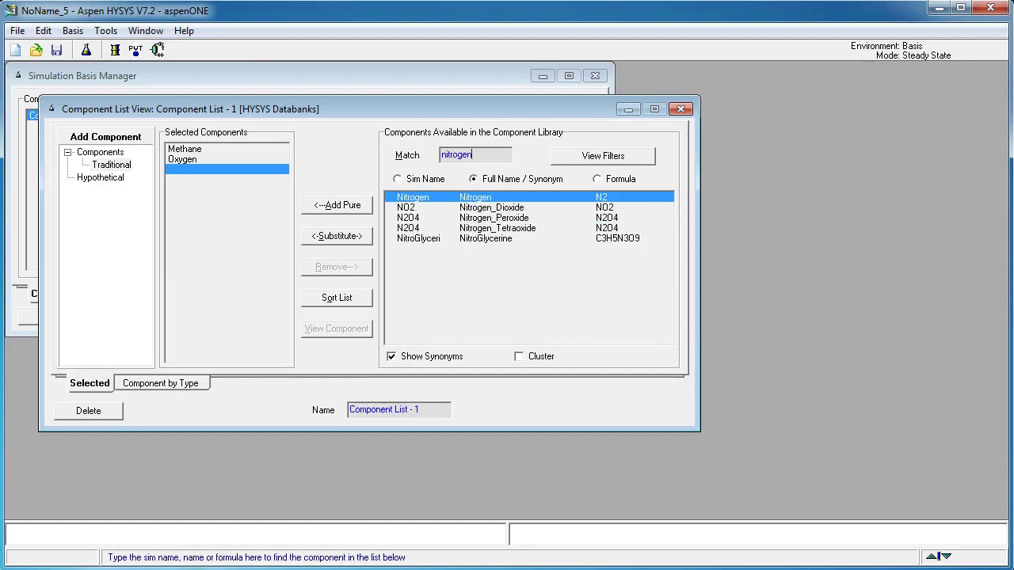
pyautogui.press('Return')
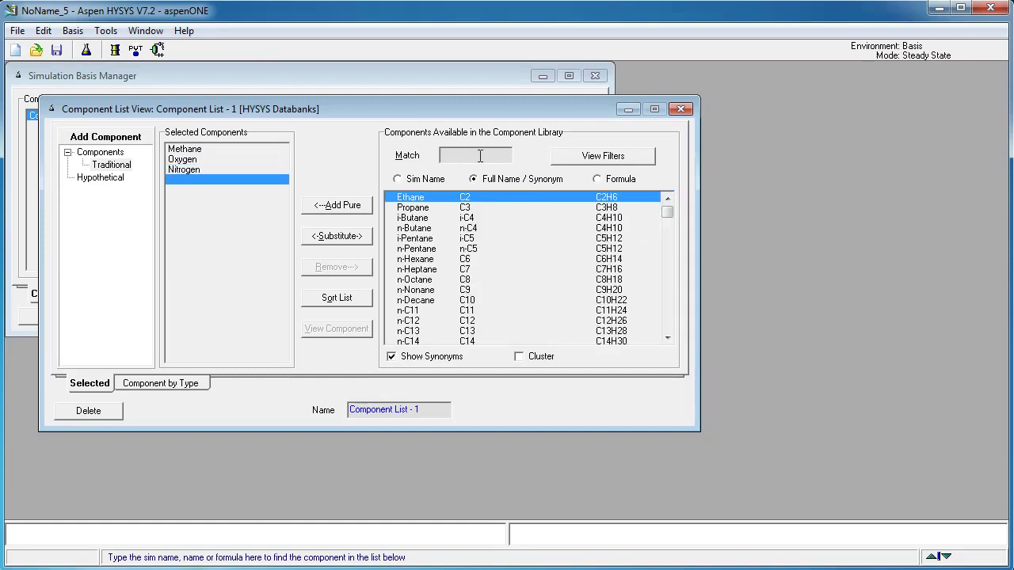
pyautogui.write('water')
pyautogui.press('Return')
pyautogui.write('c')
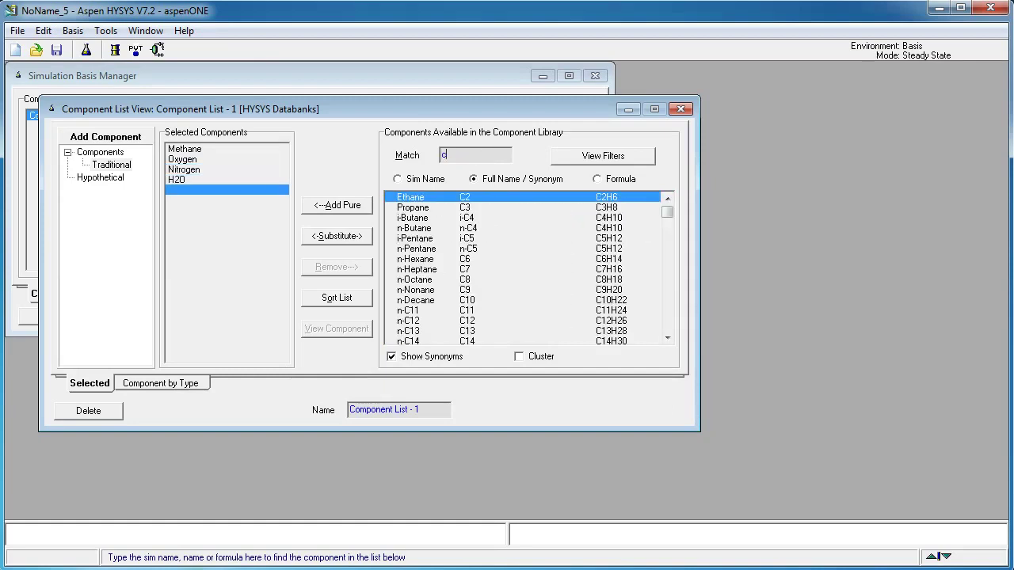
pyautogui.write('o2')
pyautogui.press('Return')
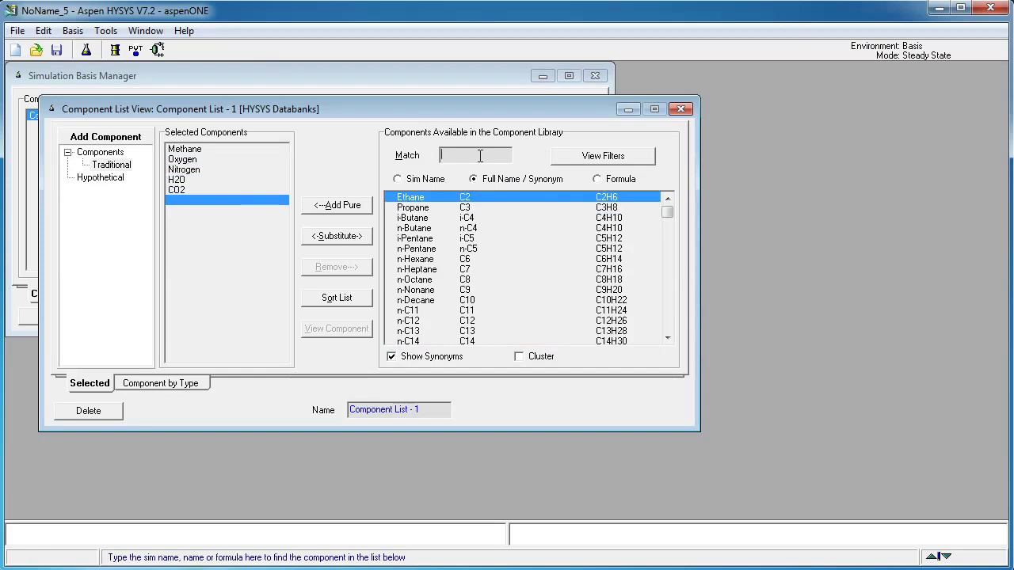
# - Inspect Basis-1's binary interaction coefficients for the five components, then close the package
pyautogui.click(680, 109)
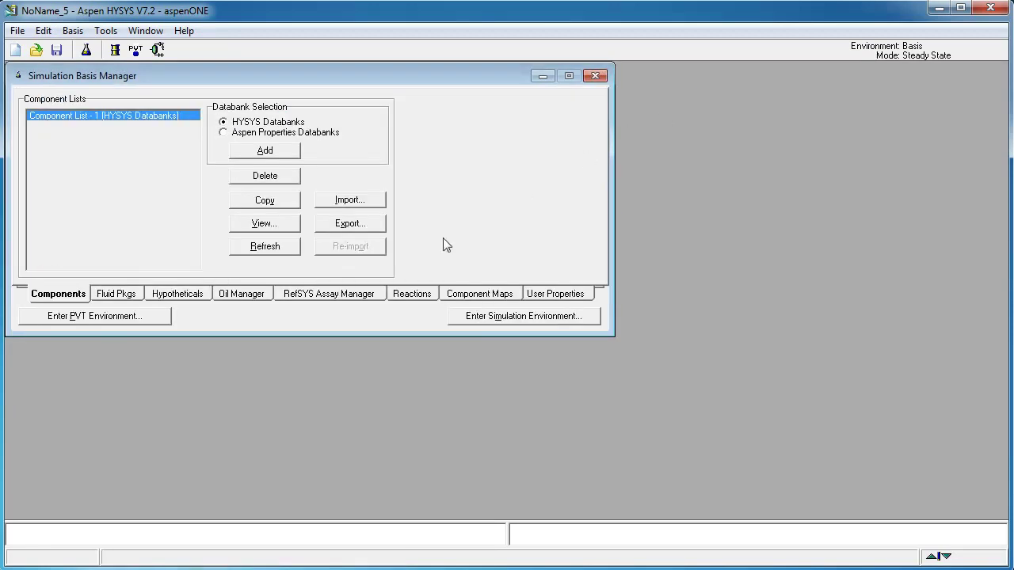
pyautogui.click(120, 294)
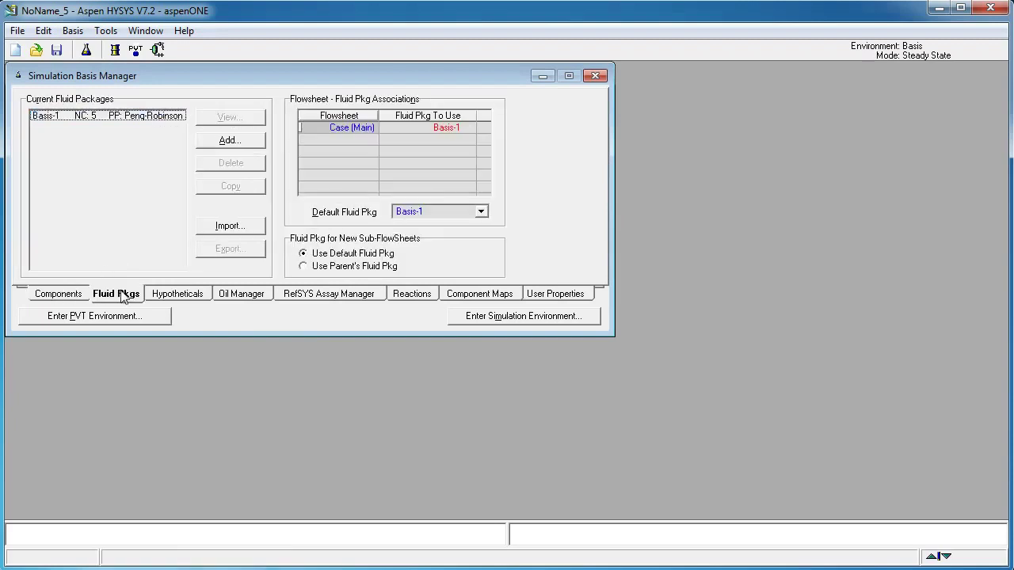
pyautogui.doubleClick(134, 121)
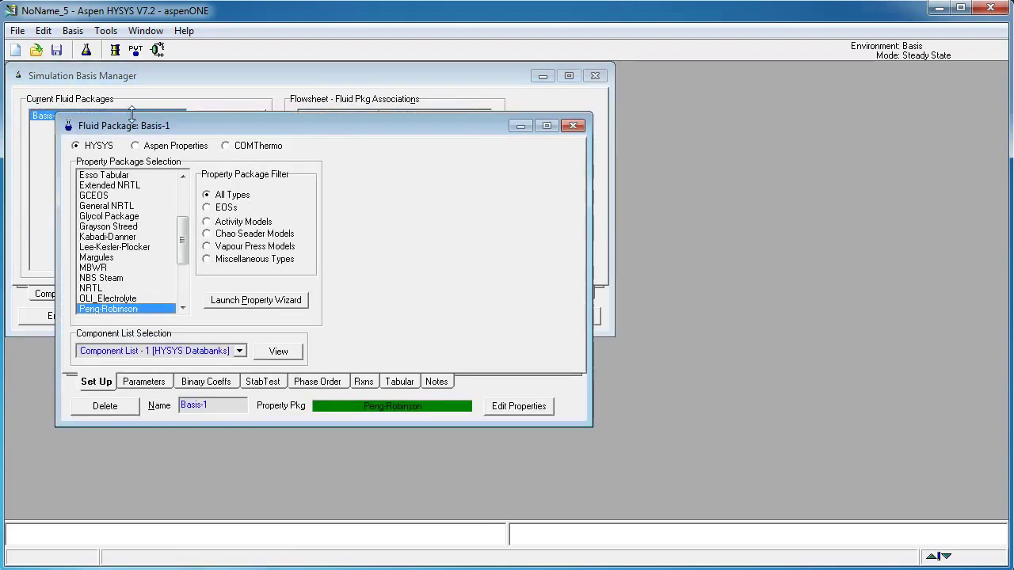
pyautogui.click(222, 383)
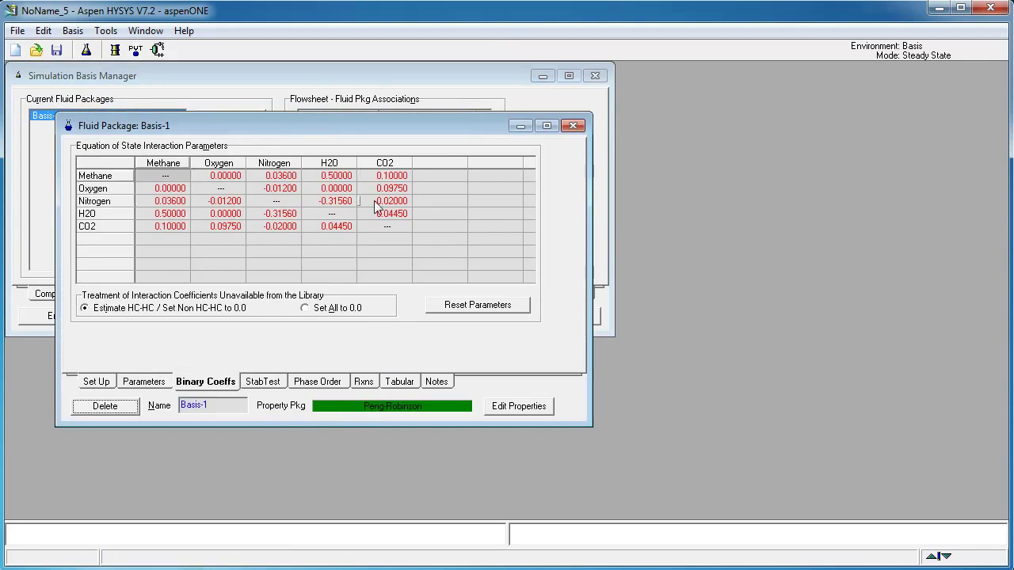
pyautogui.click(573, 126)
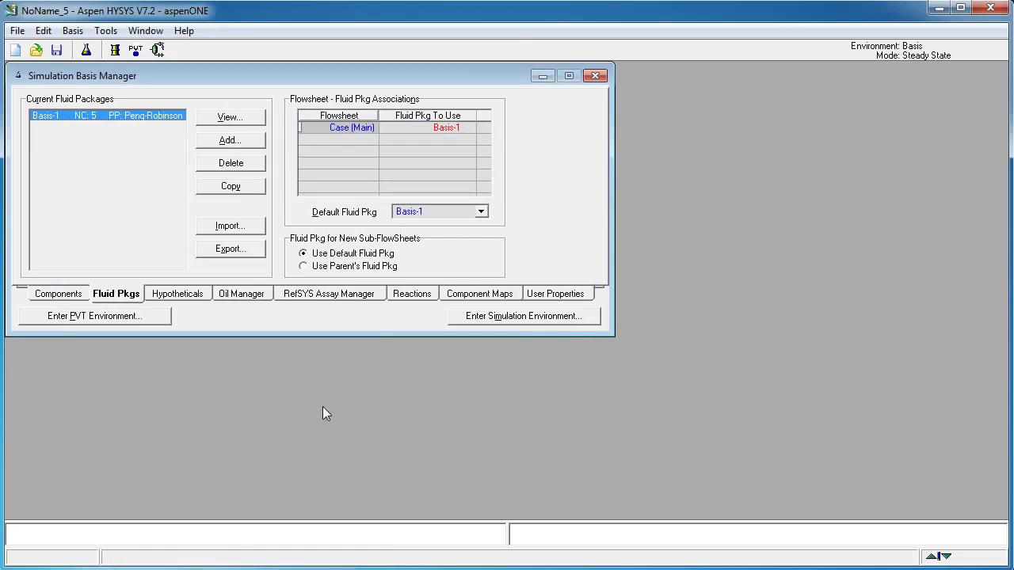
# - Create a new conversion reaction, Rxn-1
pyautogui.click(408, 294)
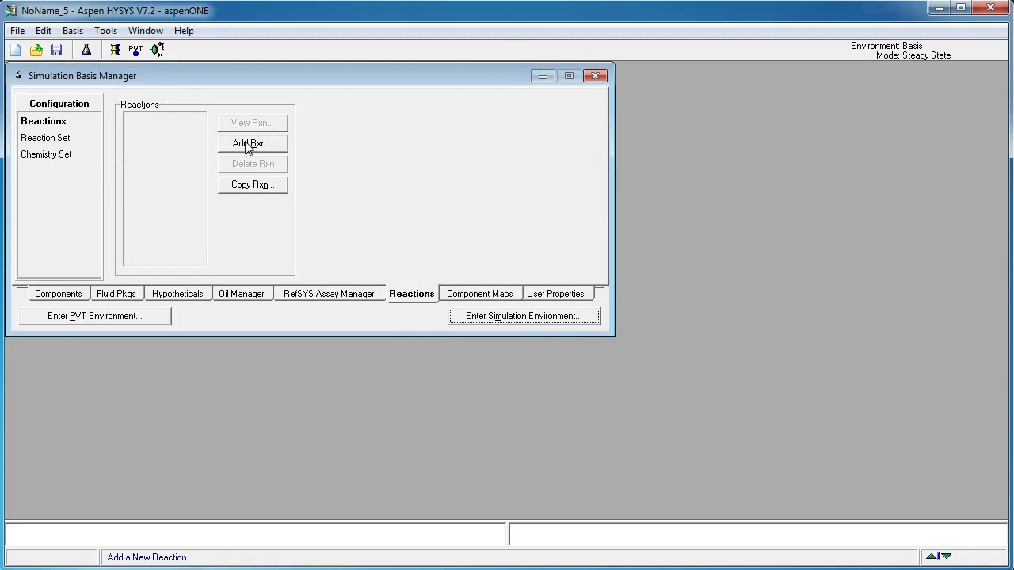
pyautogui.click(249, 144)
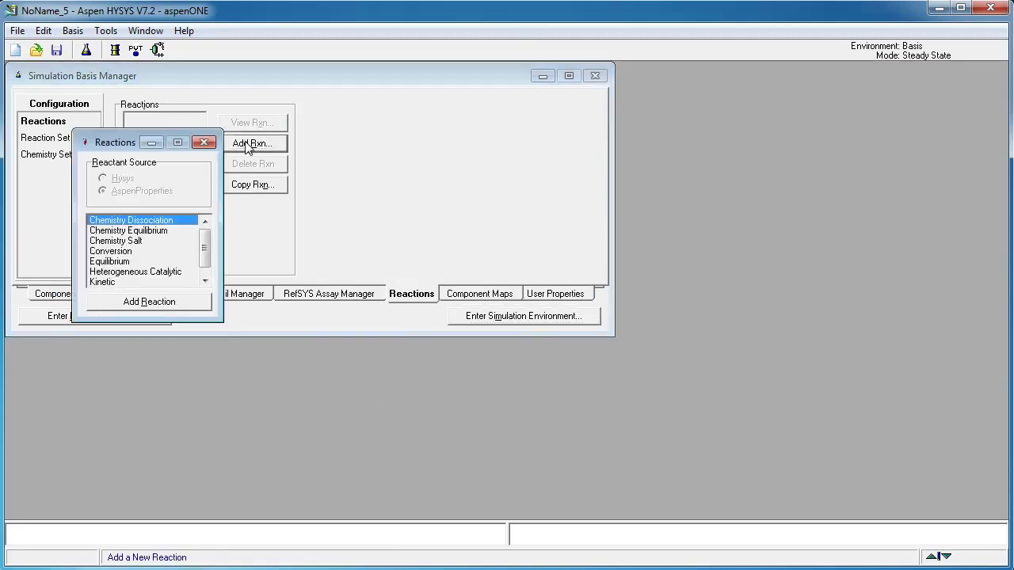
pyautogui.click(120, 251)
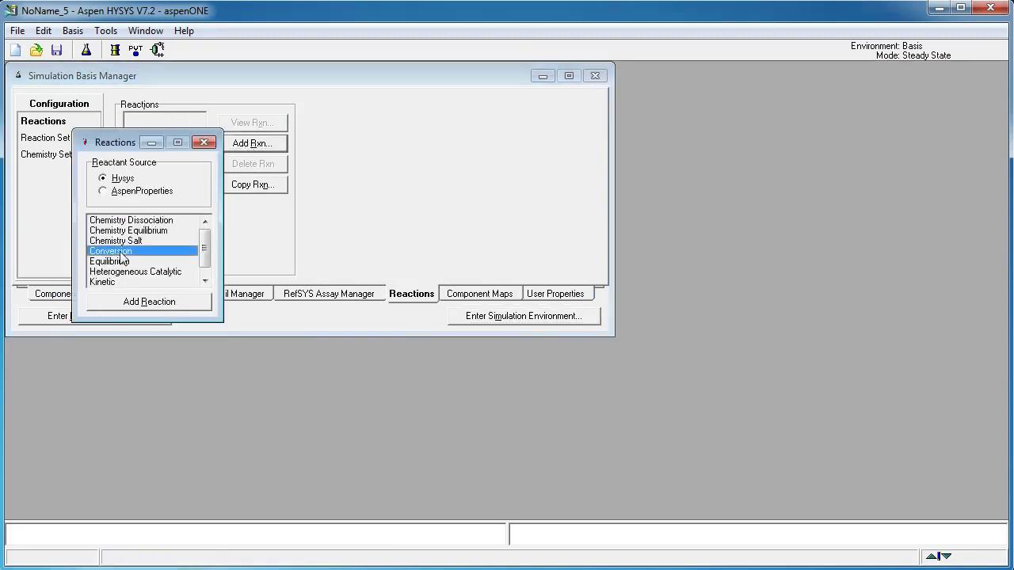
pyautogui.click(154, 301)
# - Add Methane, Oxygen, H2O and CO2 to Rxn-1's stoichiometry table
pyautogui.click(206, 212)
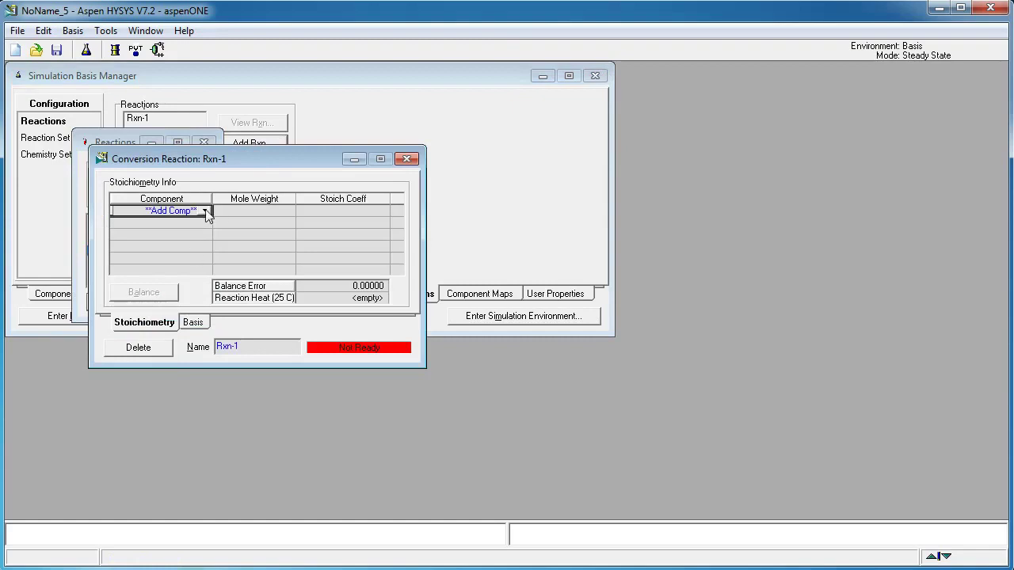
pyautogui.click(205, 214)
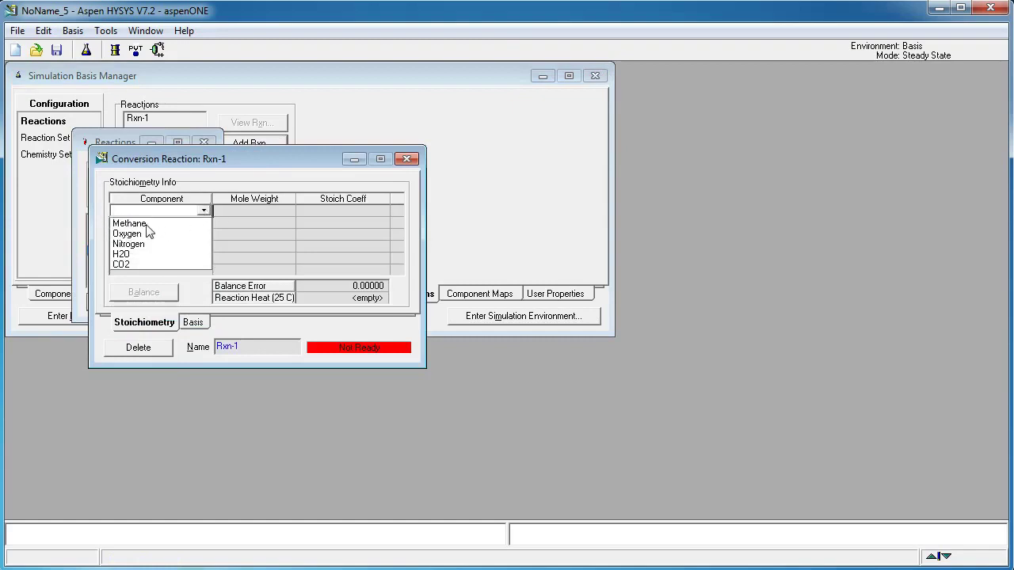
pyautogui.click(149, 221)
pyautogui.click(203, 223)
pyautogui.click(125, 240)
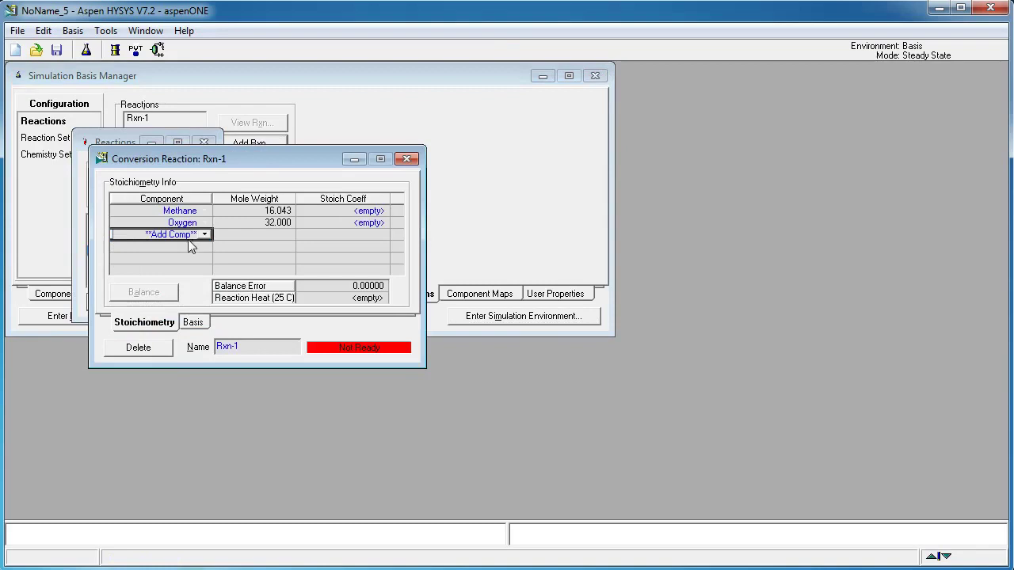
pyautogui.click(203, 233)
pyautogui.click(125, 257)
pyautogui.click(203, 246)
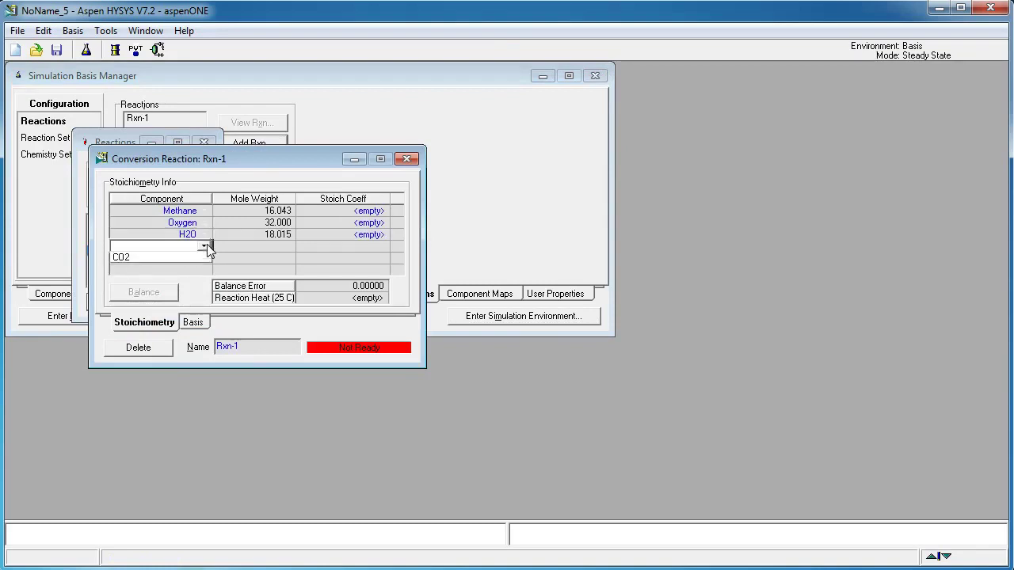
pyautogui.click(132, 273)
# - Enter stoichiometric coefficients -1, -2, 2 and 1 for Methane, Oxygen, H2O and CO2
pyautogui.click(376, 213)
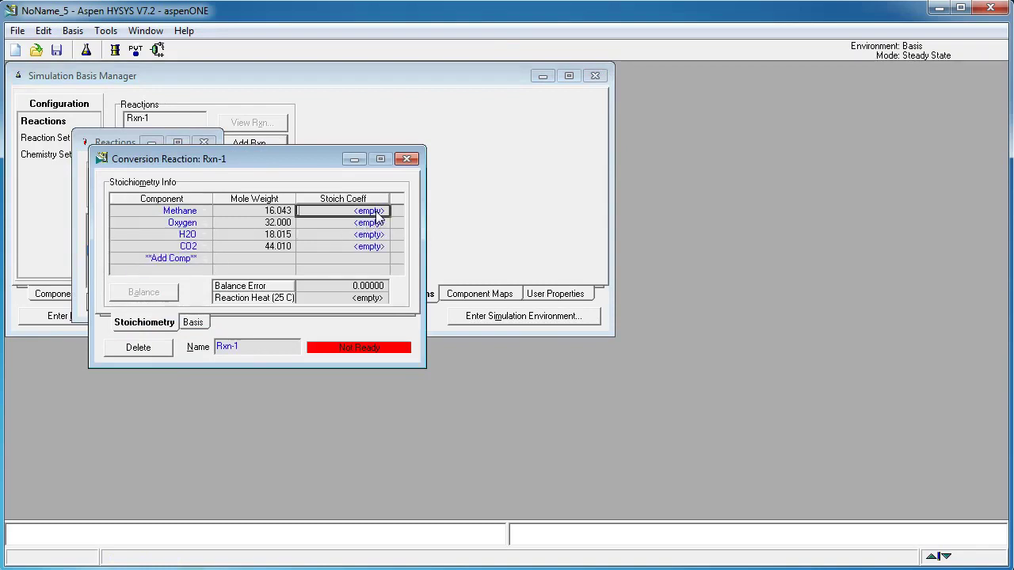
pyautogui.write('-1')
pyautogui.press('Return')
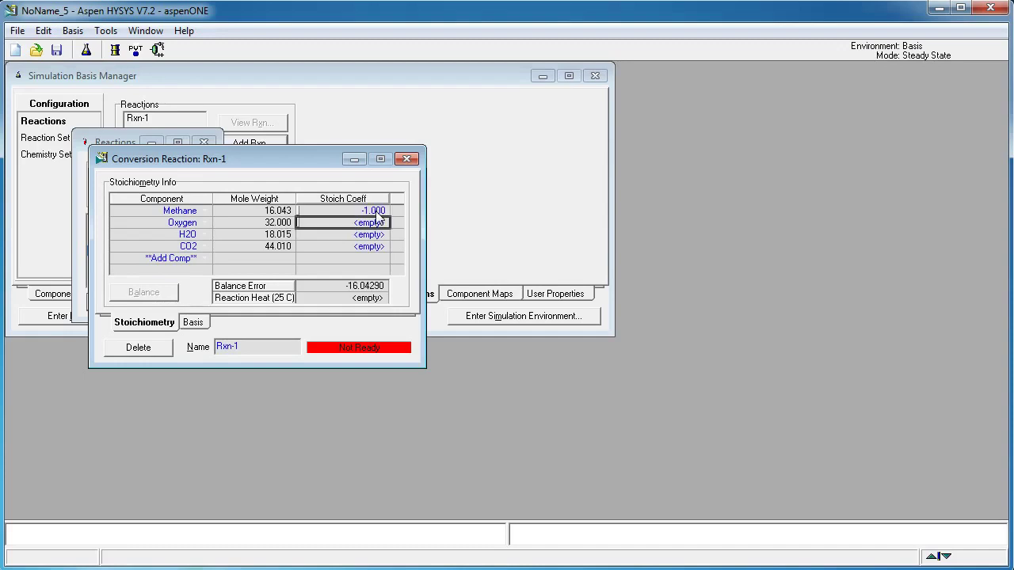
pyautogui.write('-2')
pyautogui.press('Return')
pyautogui.write('2')
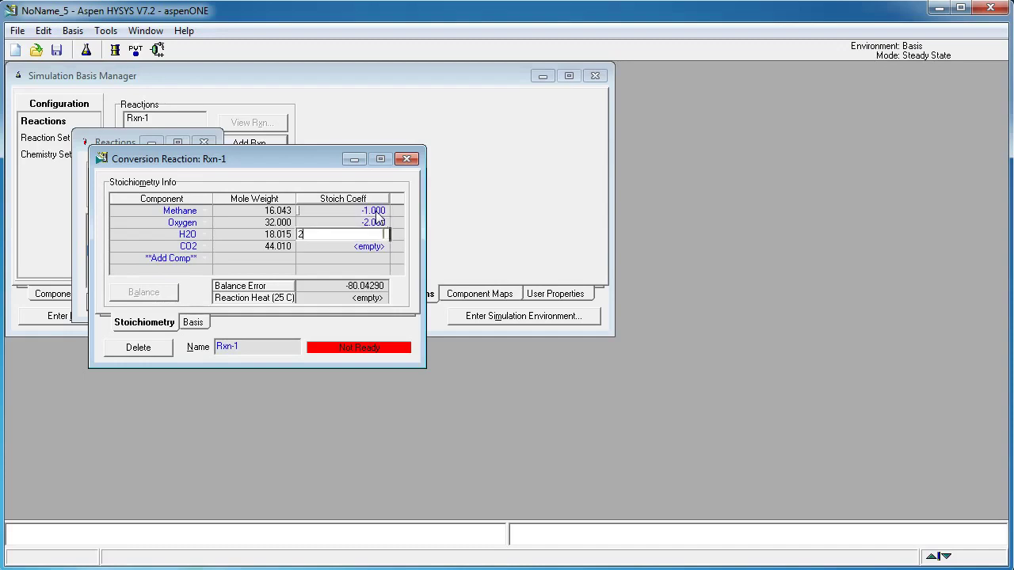
pyautogui.press('Return')
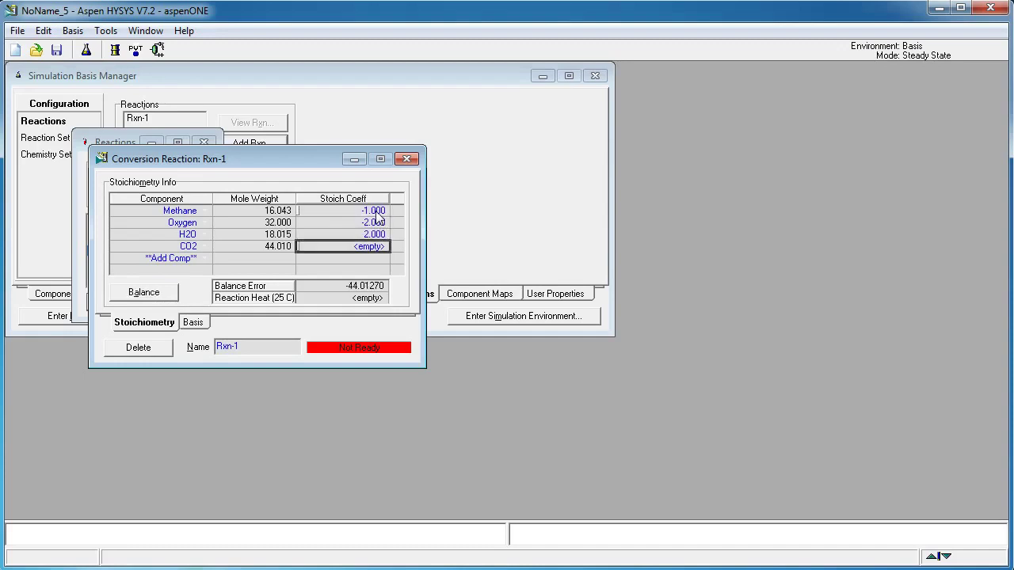
pyautogui.write('1')
pyautogui.press('Return')
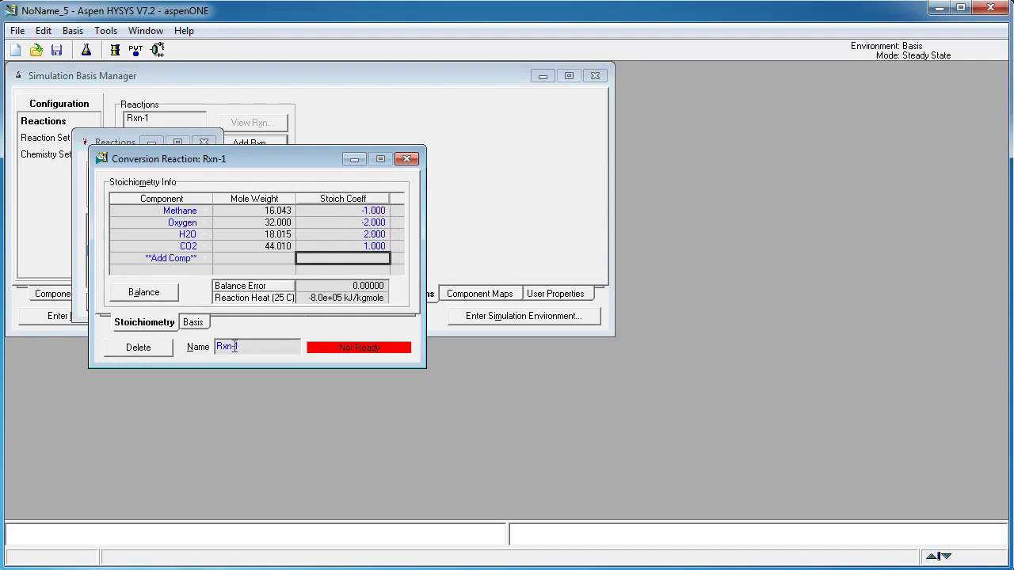
# - Set Rxn-1's Methane conversion basis to Co 100, C1 0 and C2 0
pyautogui.click(195, 323)
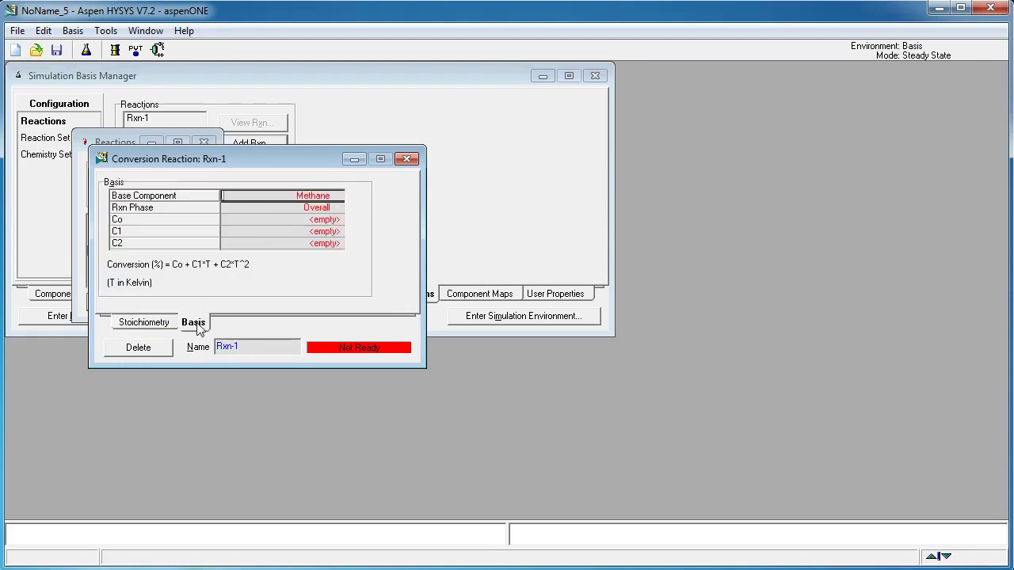
pyautogui.click(329, 207)
pyautogui.click(321, 220)
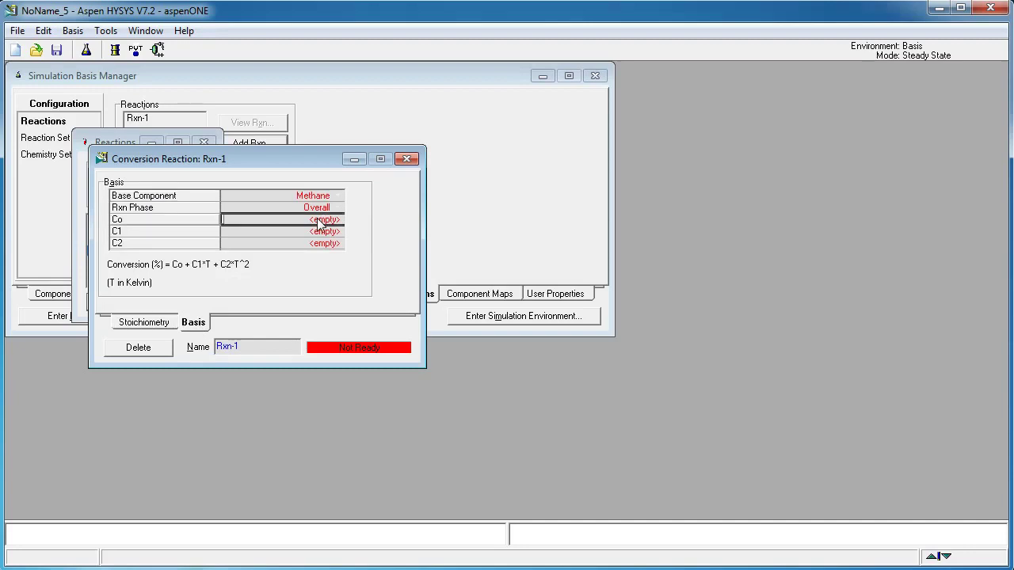
pyautogui.write('100')
pyautogui.press('Return')
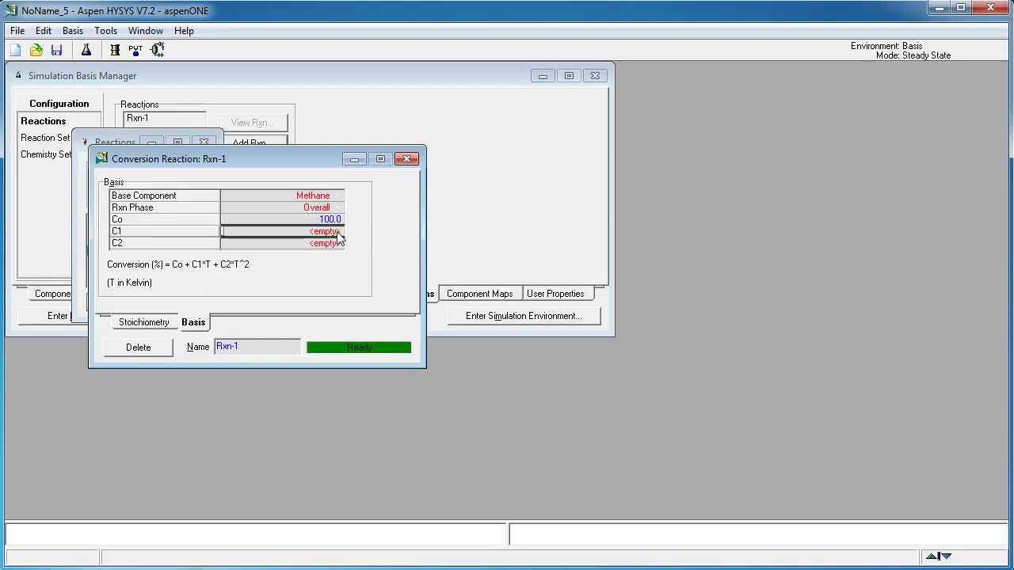
pyautogui.write('0')
pyautogui.press('Return')
pyautogui.write('0')
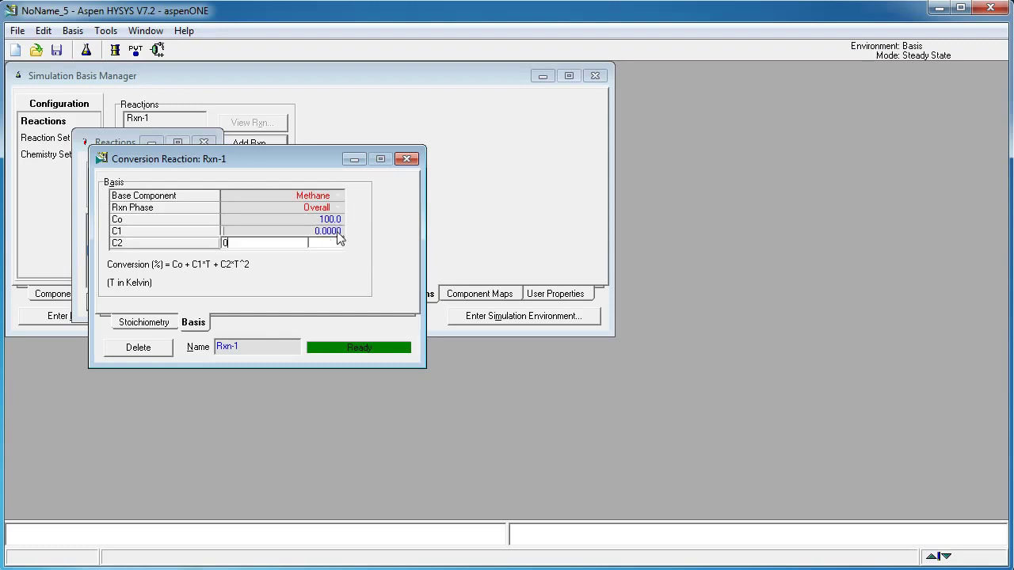
pyautogui.press('Return')
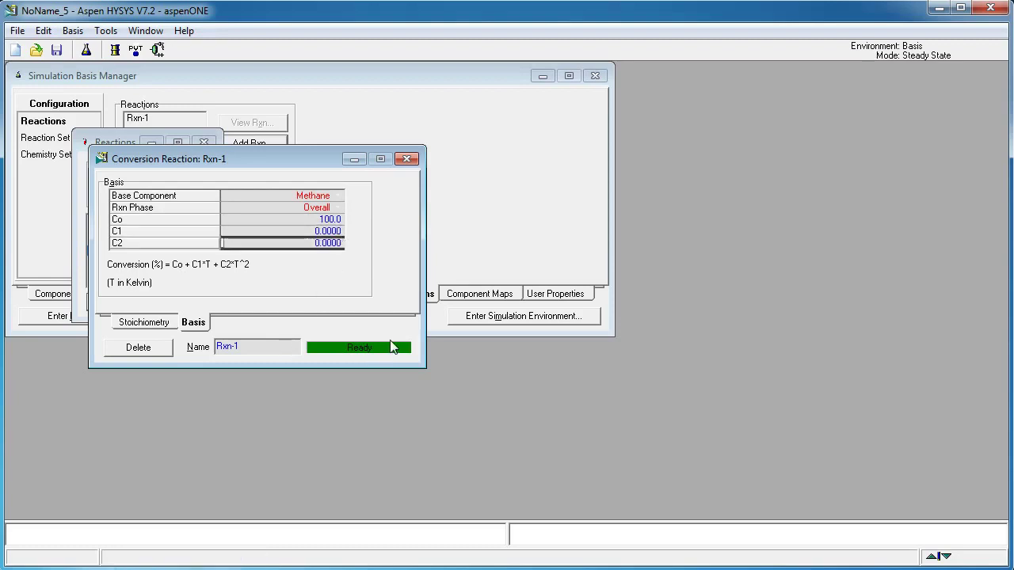
pyautogui.click(411, 159)
# - Create reaction set Set-1 with Rxn-1 as its active reaction
pyautogui.click(210, 144)
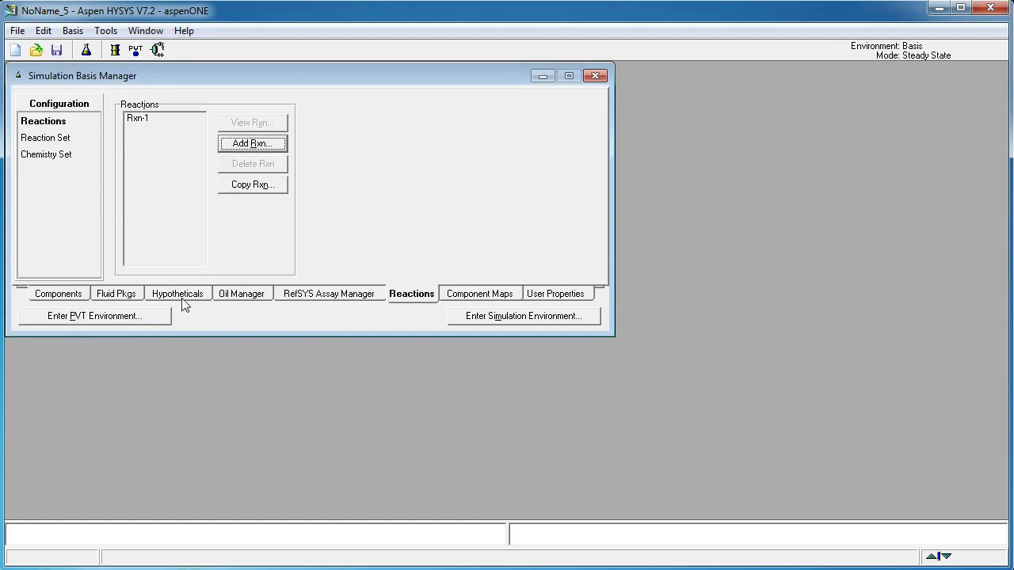
pyautogui.click(63, 138)
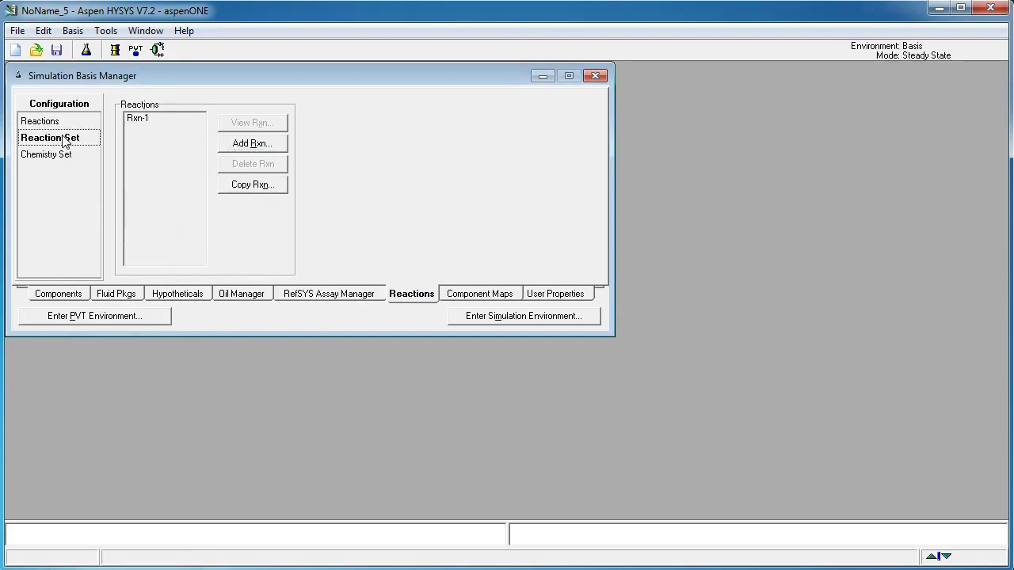
pyautogui.click(259, 149)
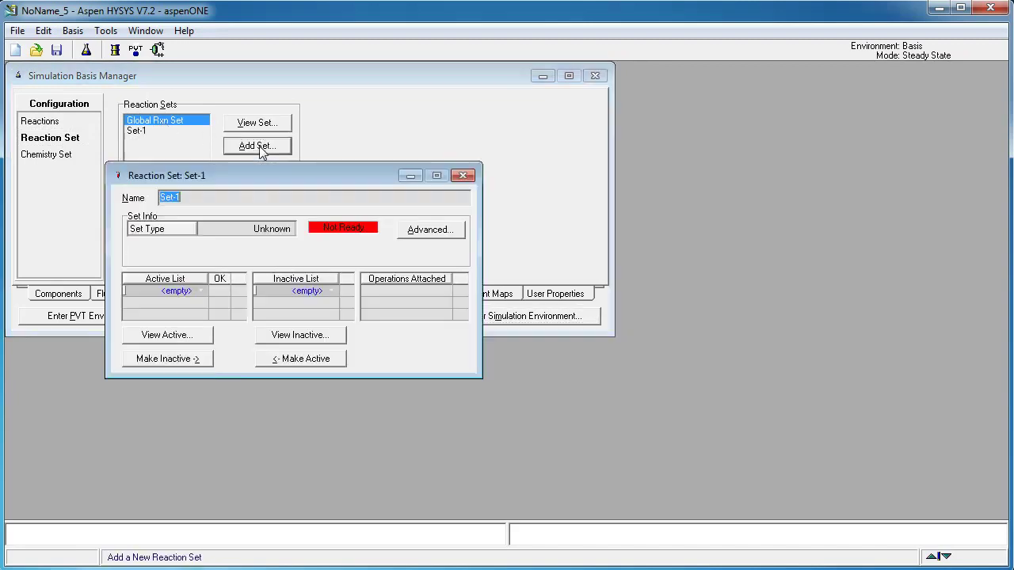
pyautogui.click(201, 292)
pyautogui.click(136, 304)
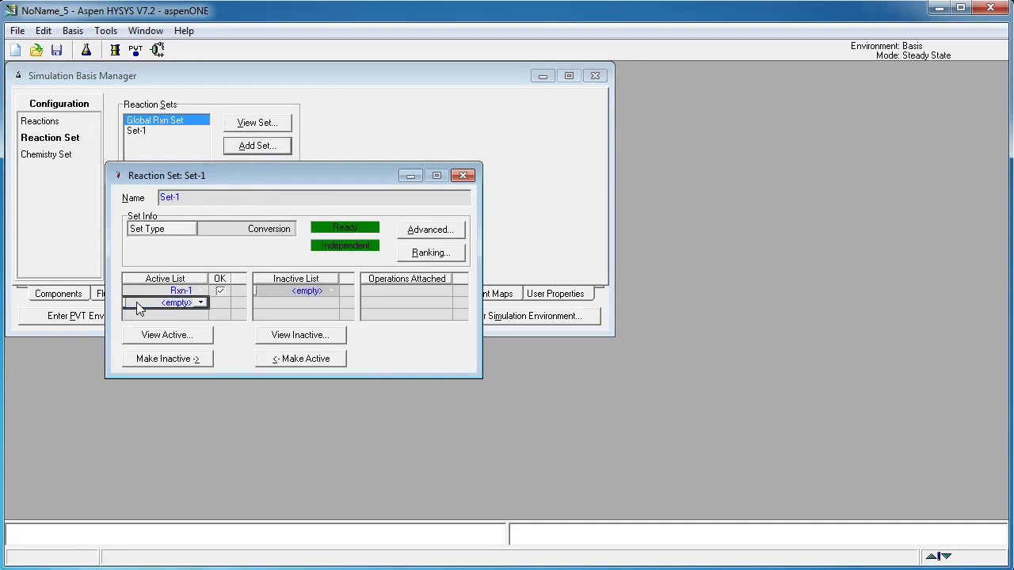
# - Add the Global Rxn Set to fluid package Basis-1
pyautogui.click(462, 175)
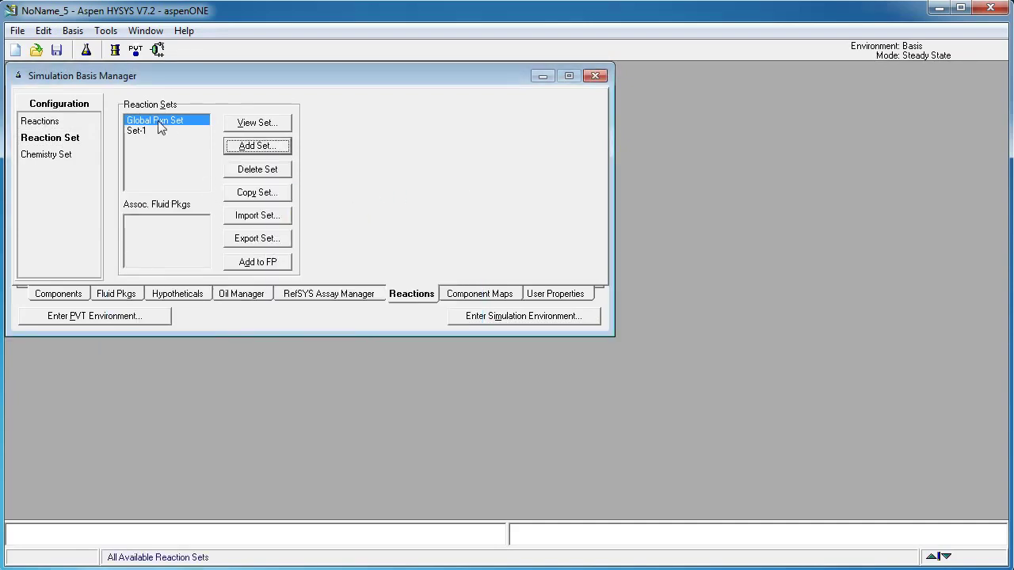
pyautogui.click(263, 263)
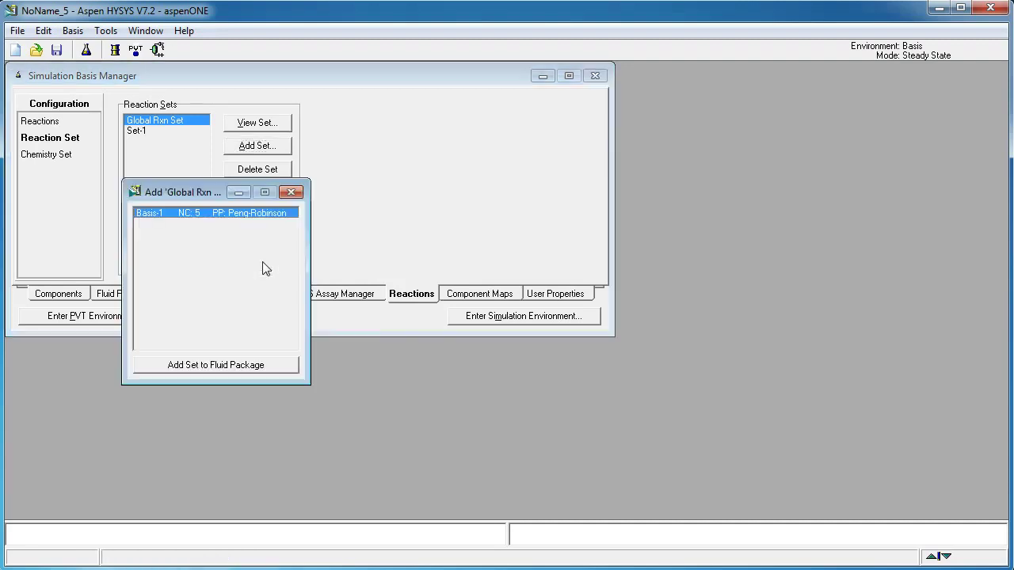
pyautogui.click(218, 364)
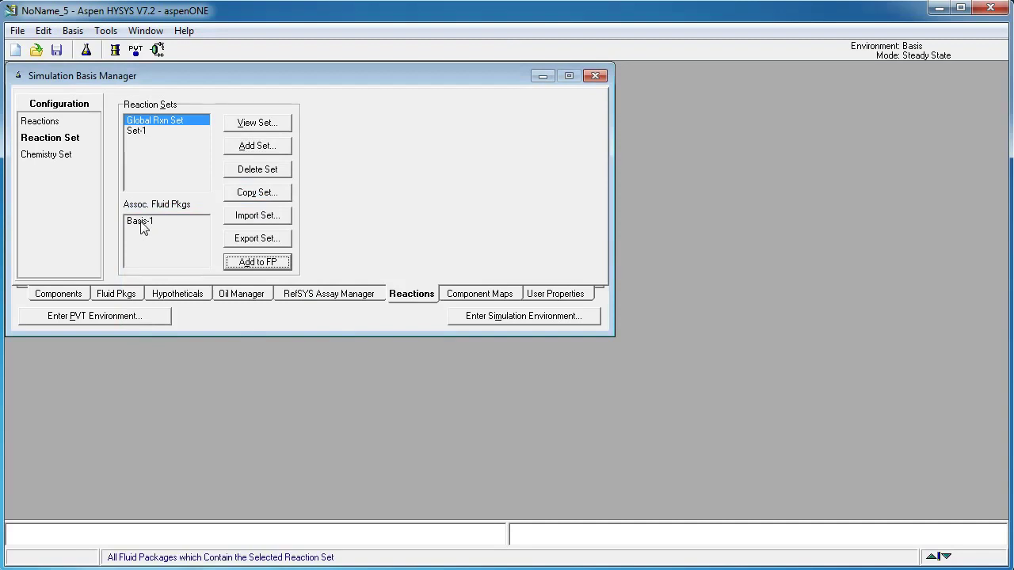
# - Enter the simulation environment and place conversion reactor CRV-100 on the maximized PFD
pyautogui.click(515, 317)
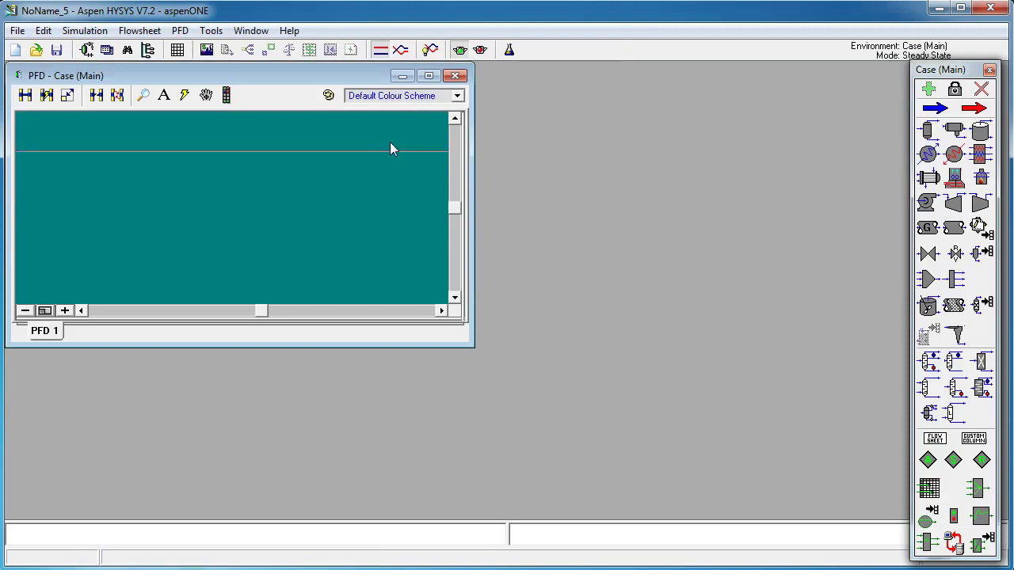
pyautogui.click(427, 76)
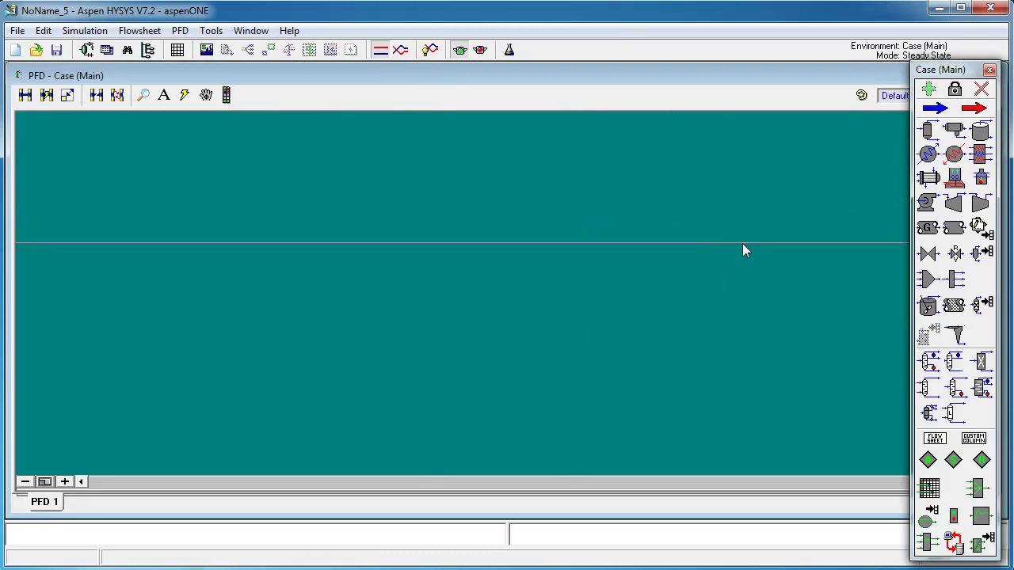
pyautogui.click(983, 304)
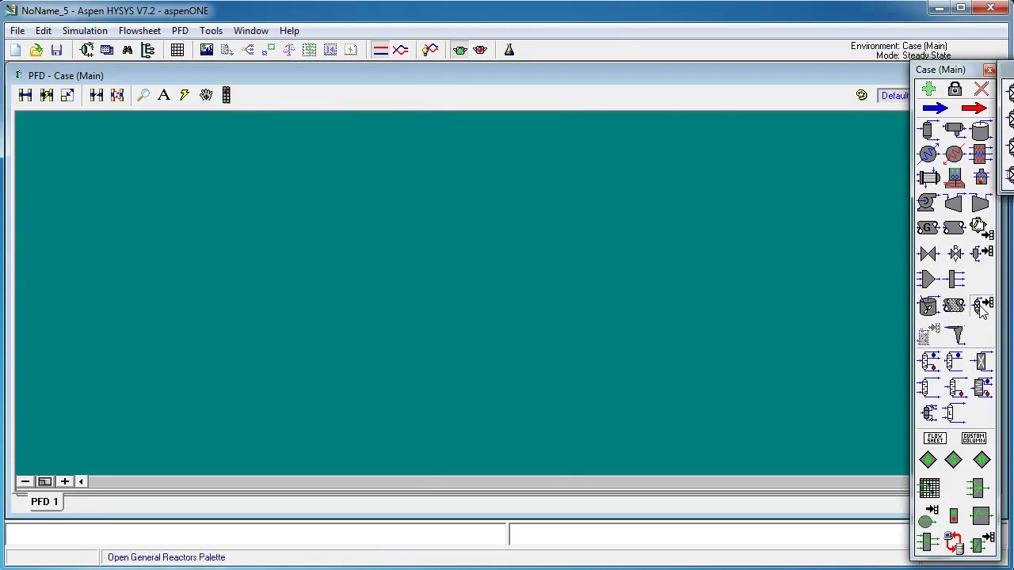
pyautogui.moveTo(1012, 73); pyautogui.dragTo(879, 154)
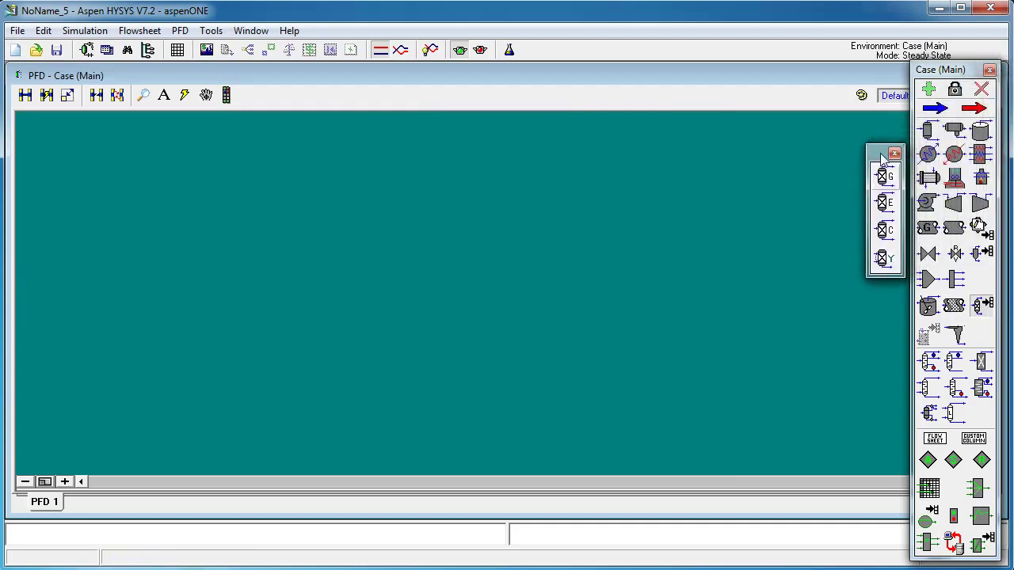
pyautogui.click(884, 232)
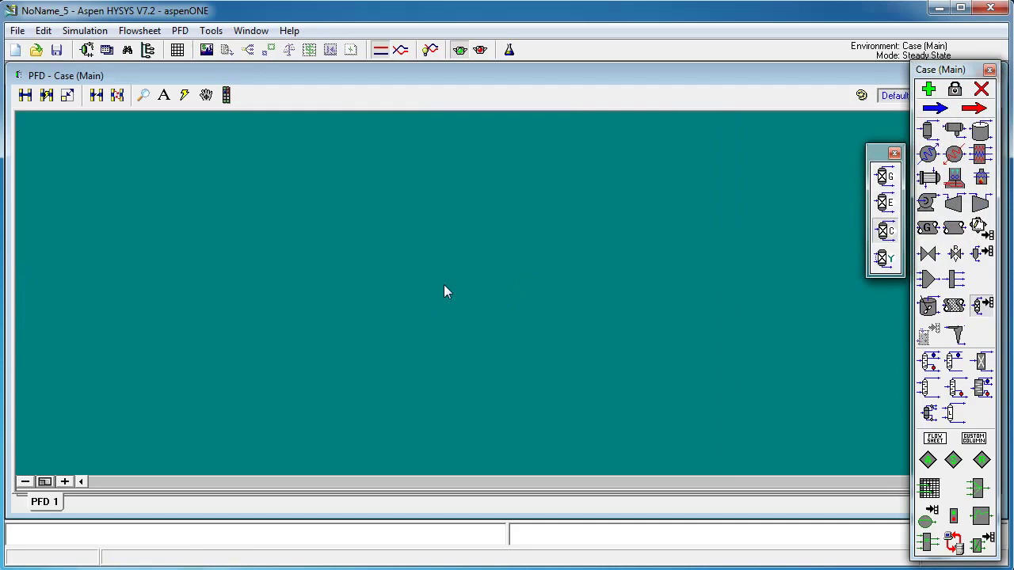
pyautogui.click(435, 309)
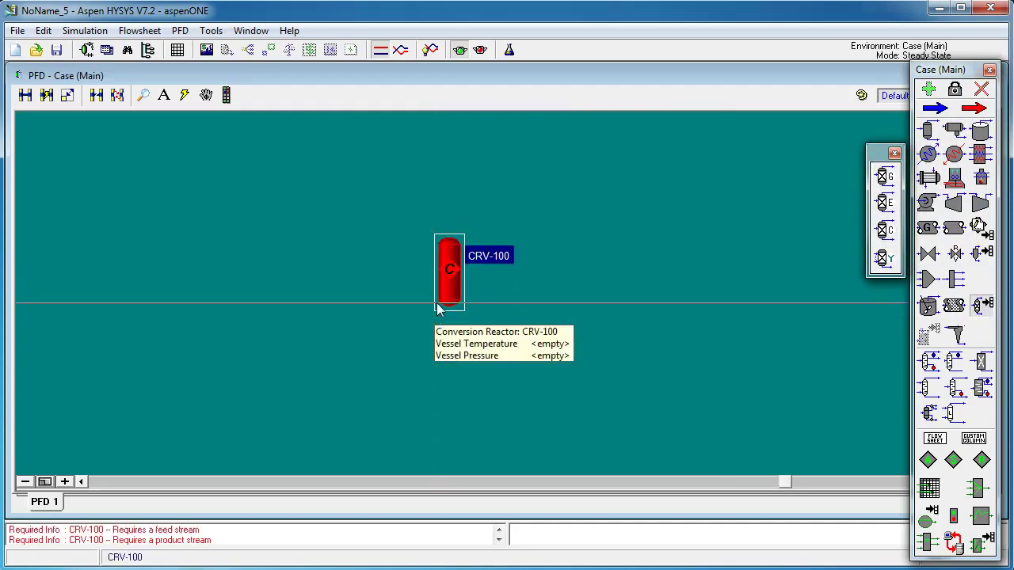
# - Connect a new inlet stream 'Feed stream' to CRV-100 and move it left of the reactor
pyautogui.doubleClick(449, 284)
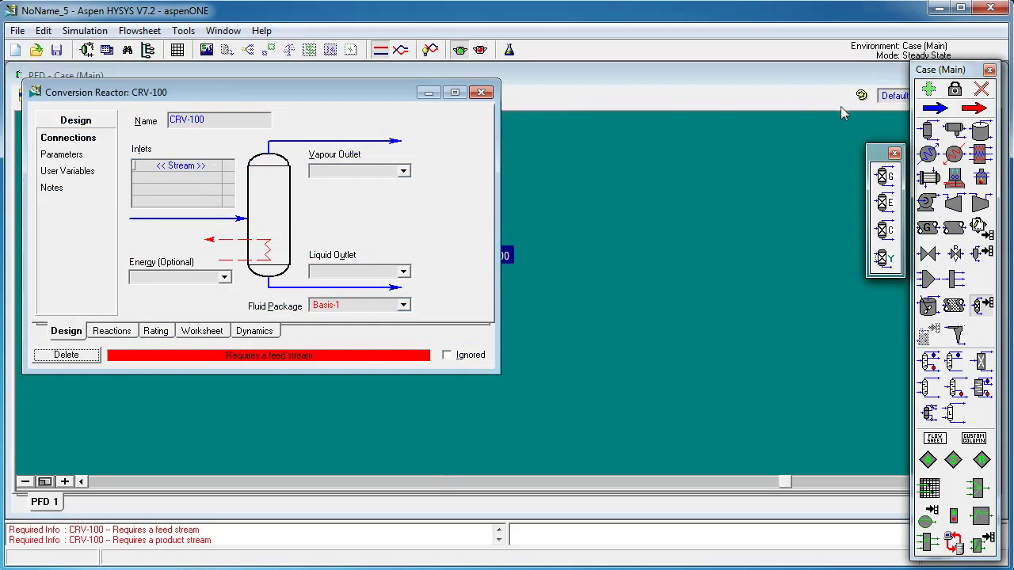
pyautogui.click(205, 167)
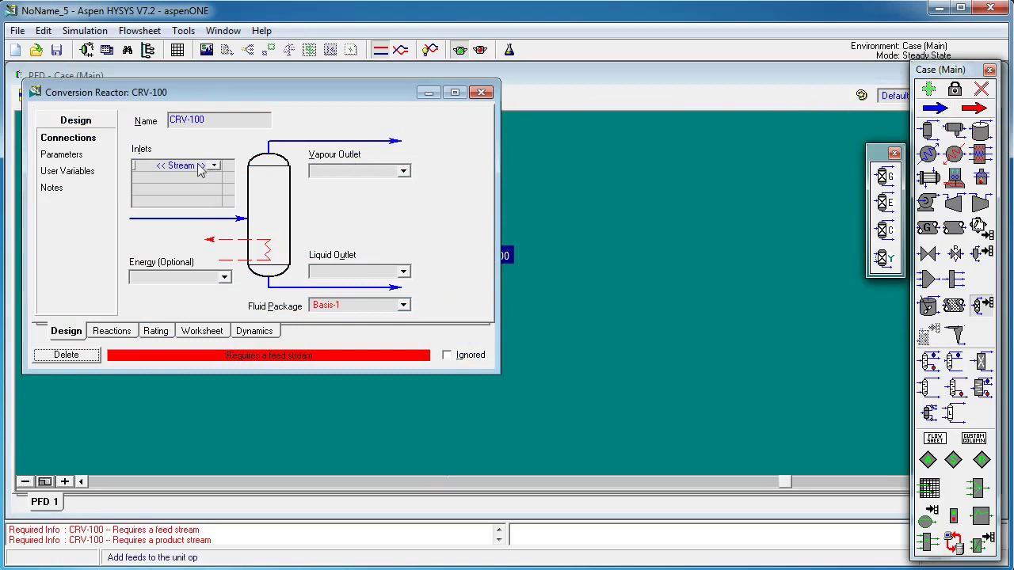
pyautogui.click(190, 172)
pyautogui.write('Fee')
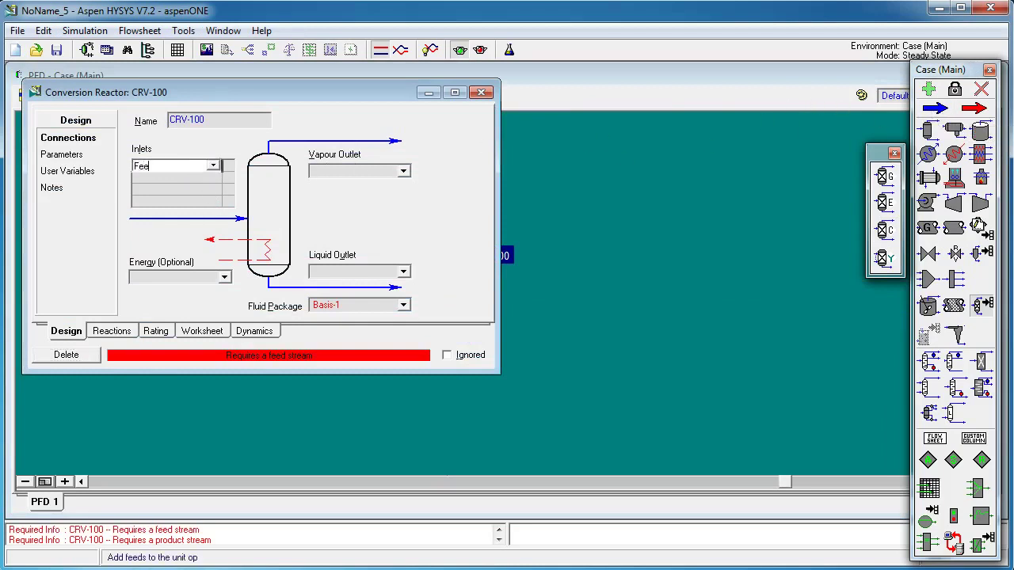
pyautogui.write('d stream')
pyautogui.press('Return')
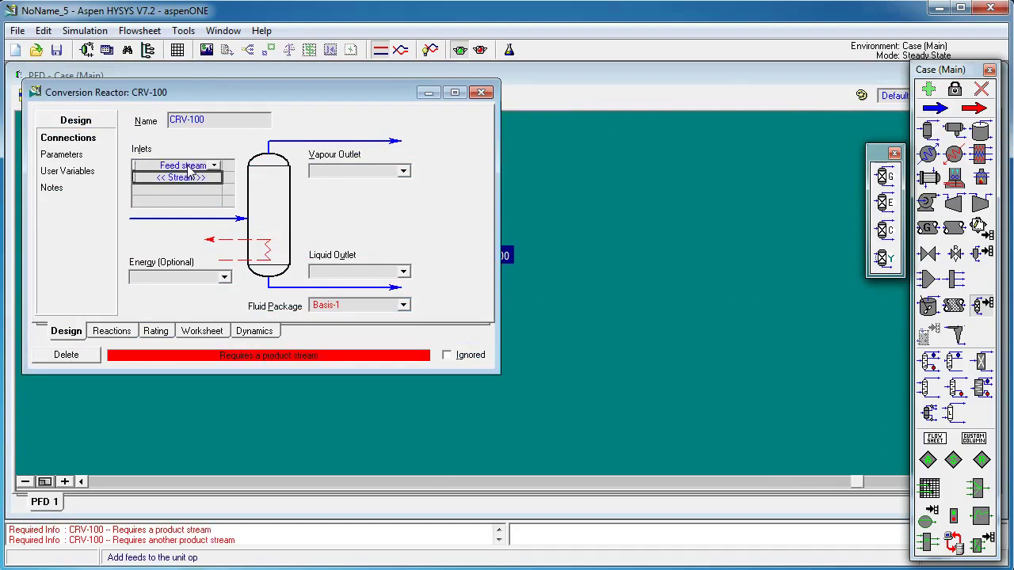
pyautogui.click(482, 92)
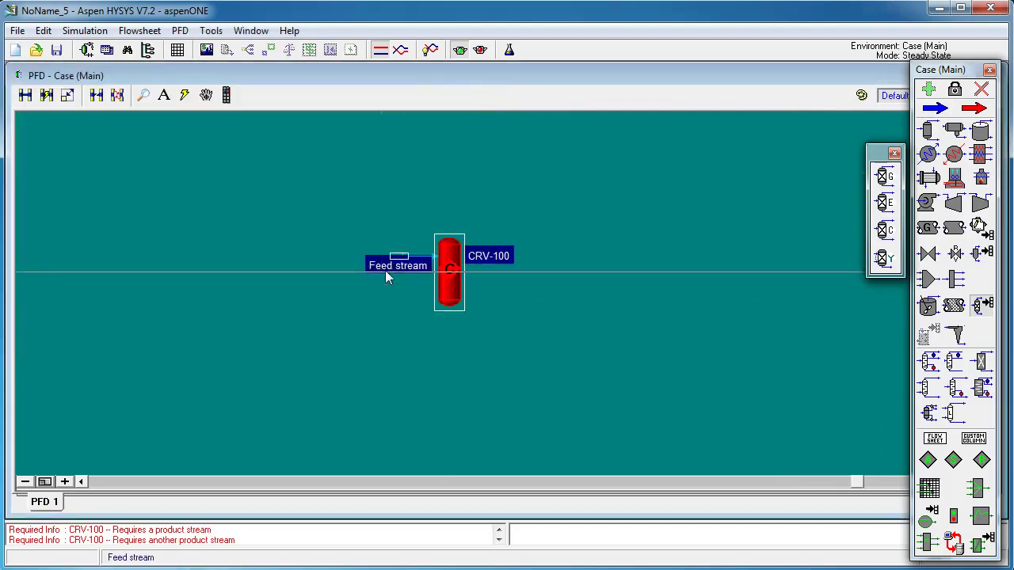
pyautogui.scroll(3, 387, 268)
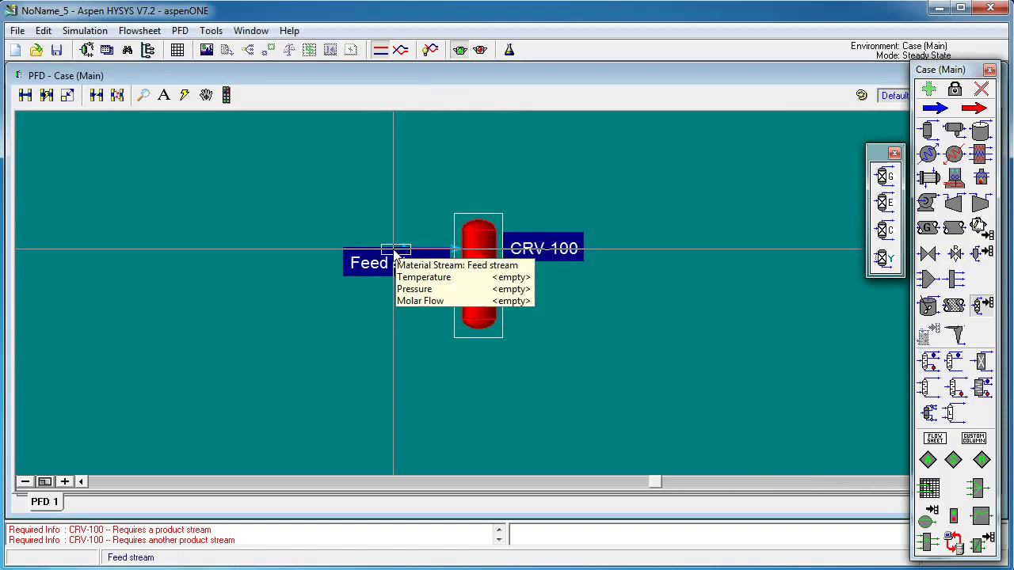
pyautogui.click(396, 251)
pyautogui.moveTo(396, 252); pyautogui.dragTo(307, 254)
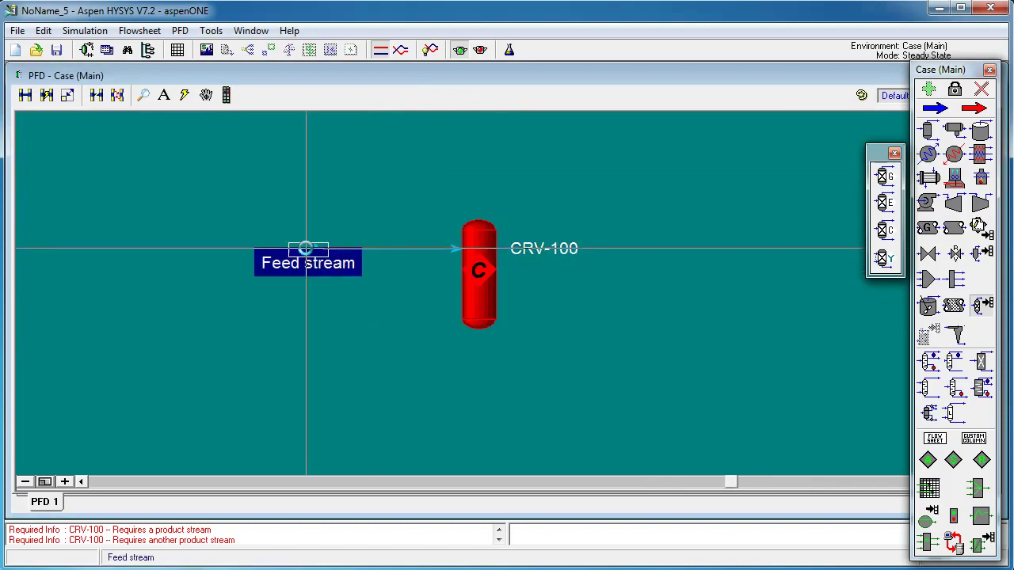
# - Set Feed stream to 25 °C and 100 kPa, then show its Composition page
pyautogui.doubleClick(307, 253)
pyautogui.click(336, 161)
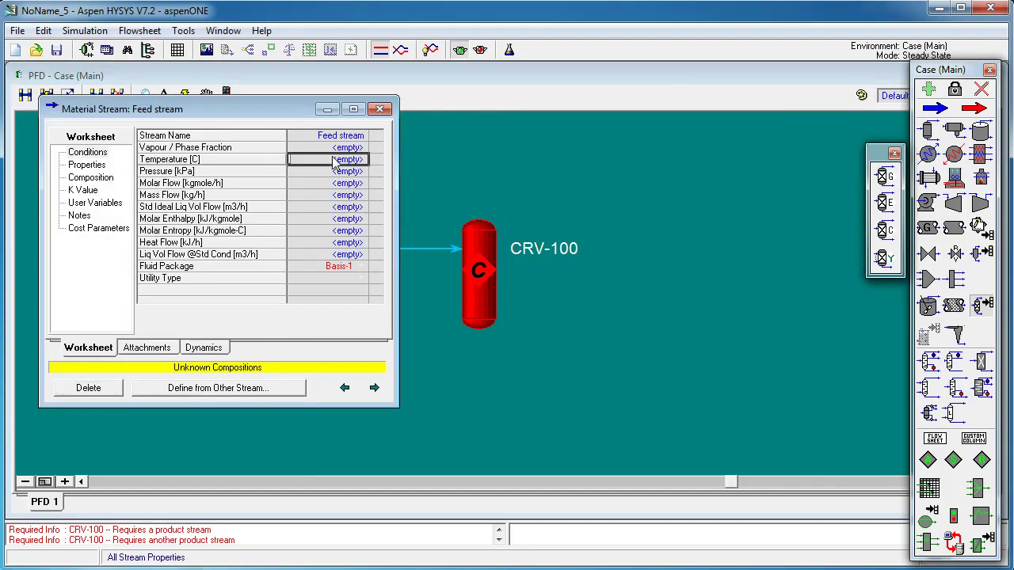
pyautogui.write('25')
pyautogui.press('Return')
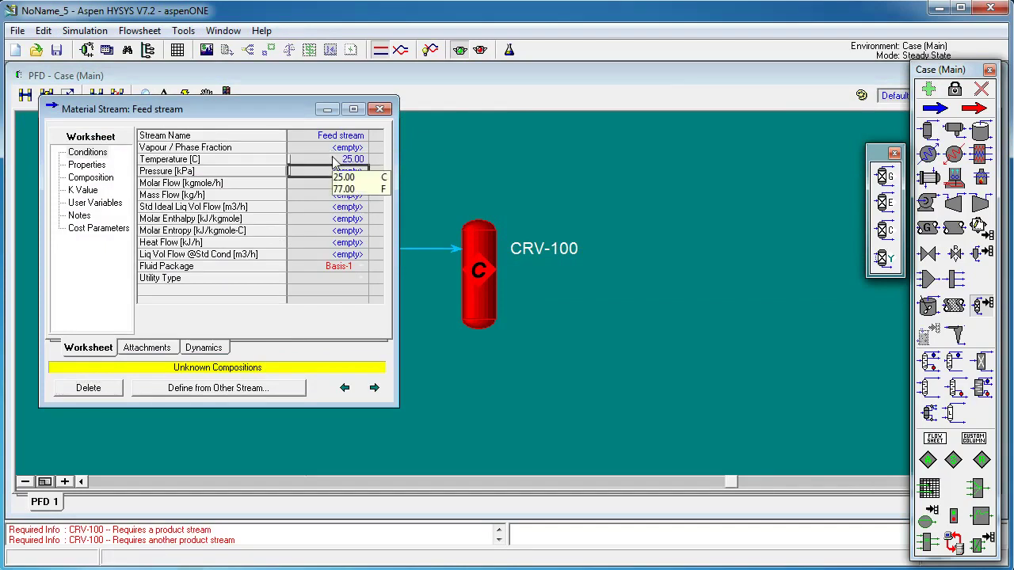
pyautogui.write('100')
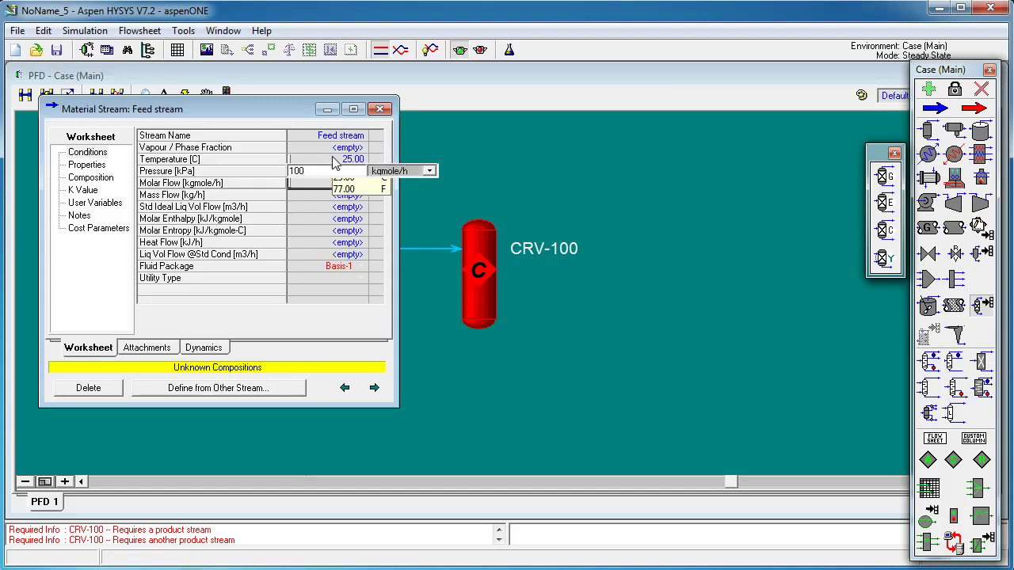
pyautogui.press('Return')
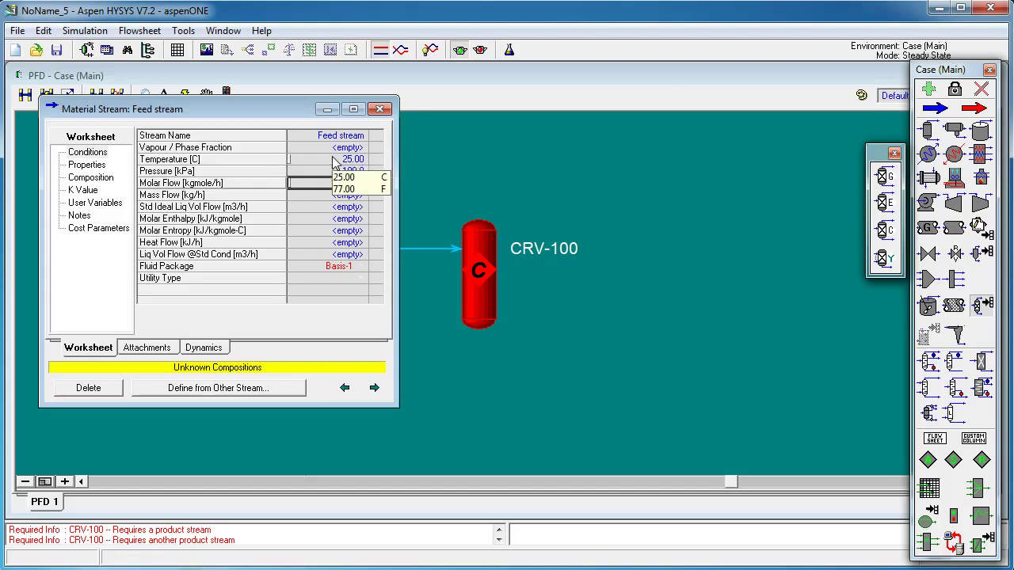
pyautogui.click(85, 177)
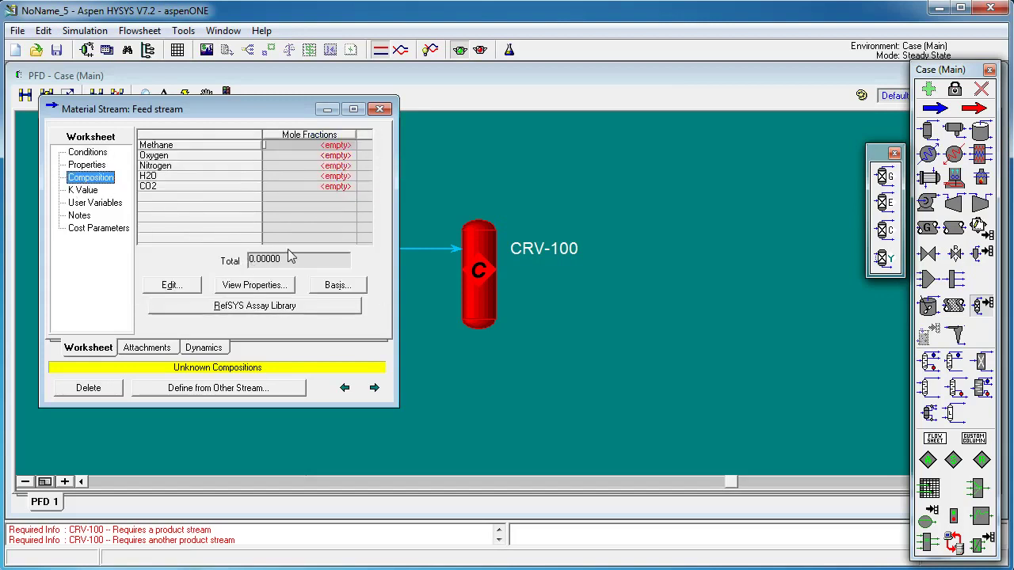
# - Switch the feed composition entry basis to mole flows
pyautogui.click(341, 289)
pyautogui.click(446, 308)
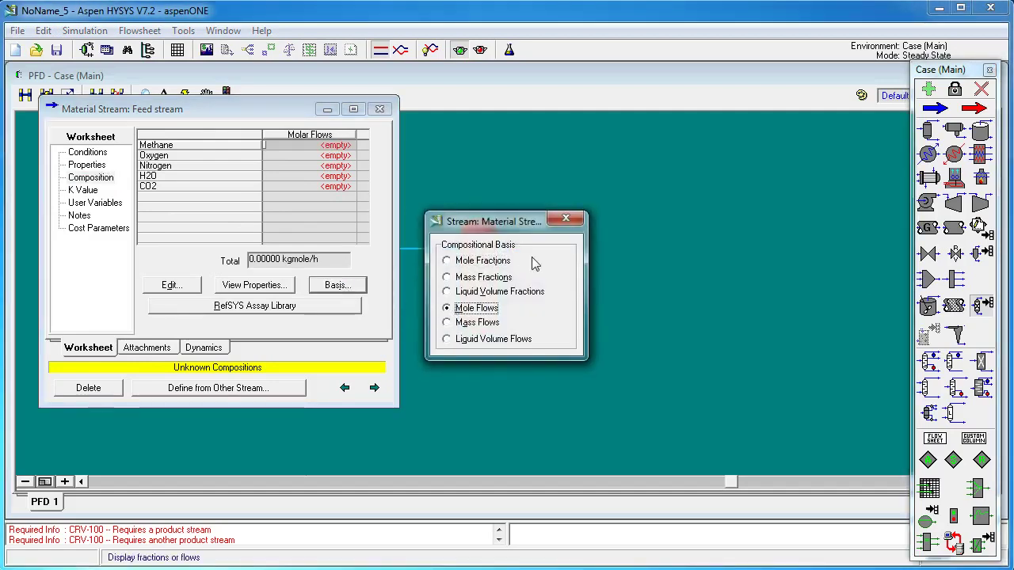
pyautogui.click(565, 223)
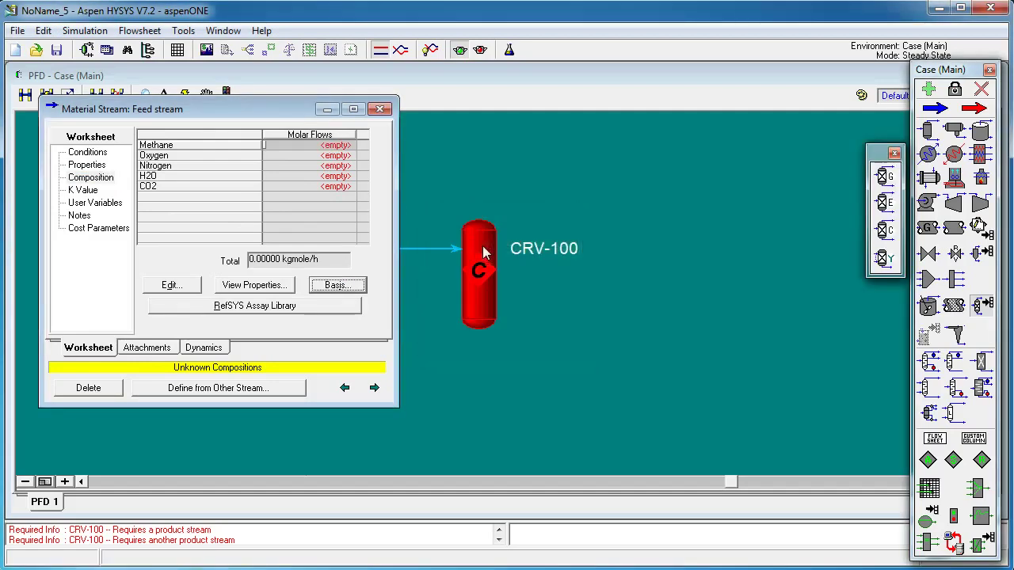
# - Enter feed flows Methane 100, Oxygen 400, Nitrogen 1504.6 kgmole/h, zero the rest, and accept
pyautogui.click(331, 149)
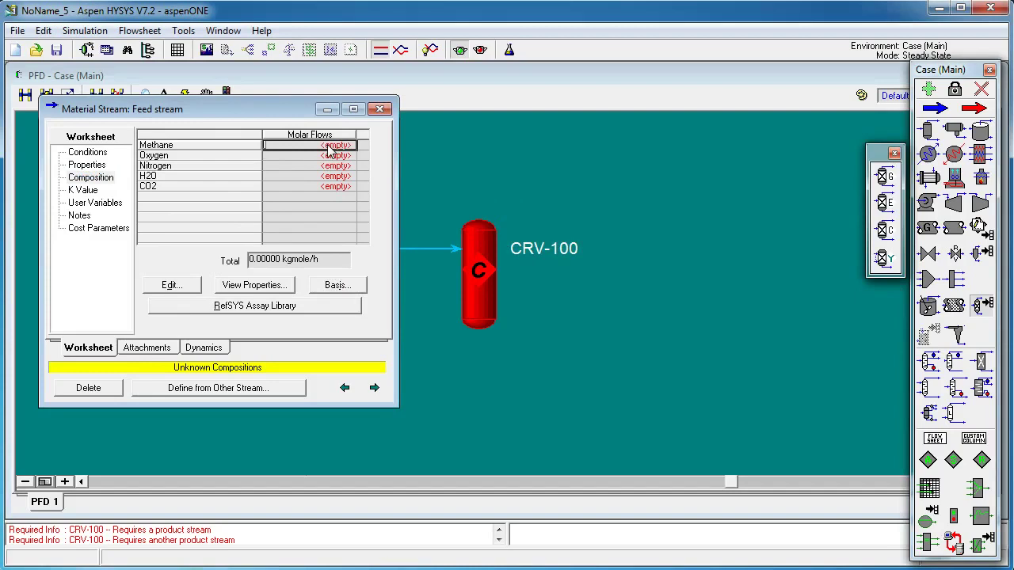
pyautogui.write('100')
pyautogui.press('Return')
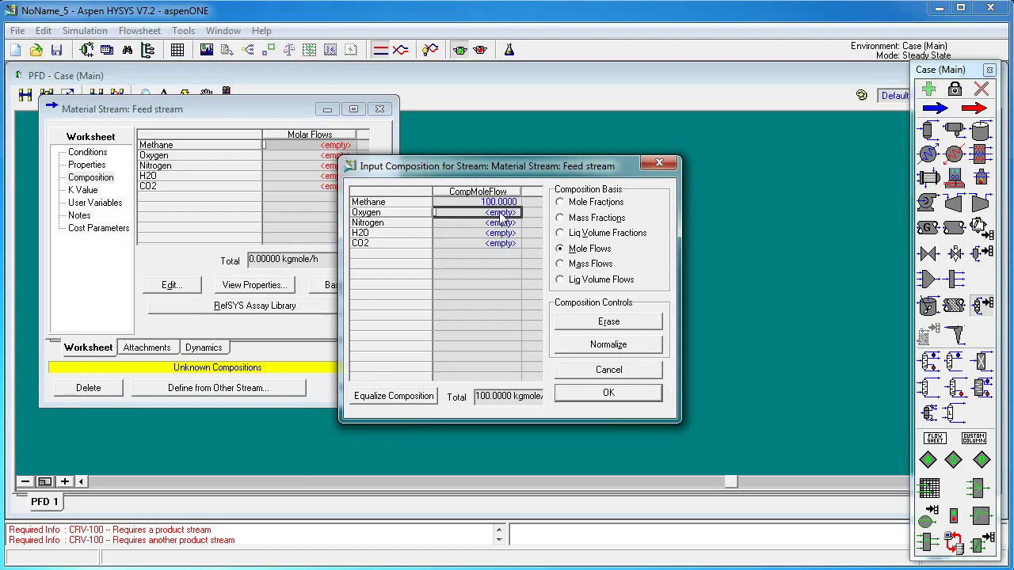
pyautogui.write('400')
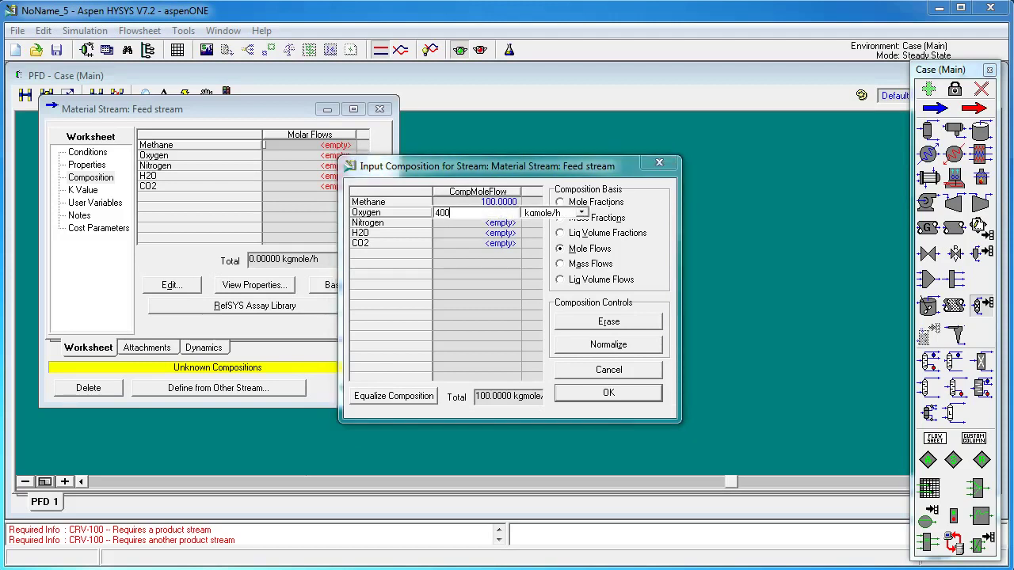
pyautogui.press('Return')
pyautogui.write('15')
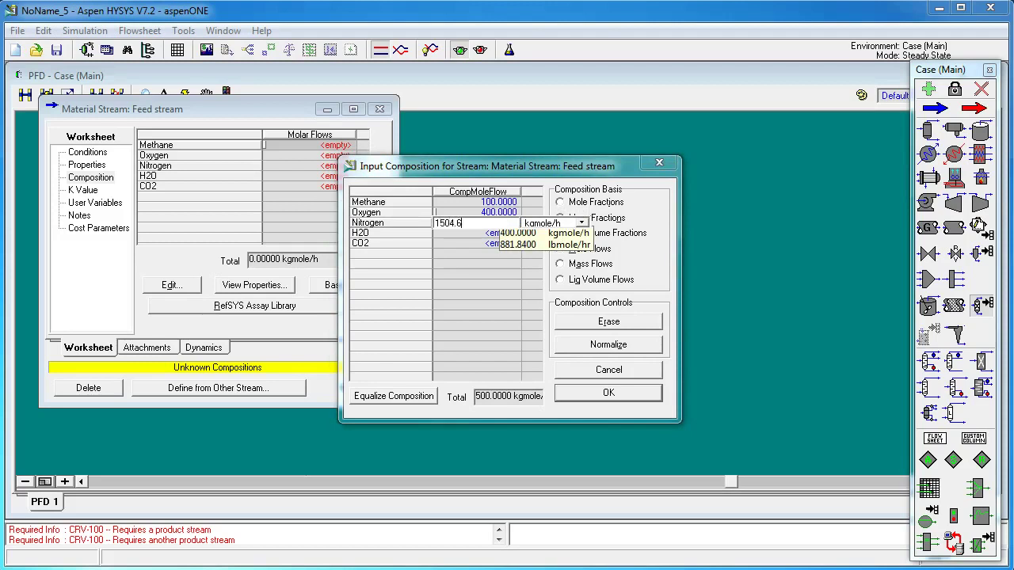
pyautogui.write('04.6')
pyautogui.press('Return')
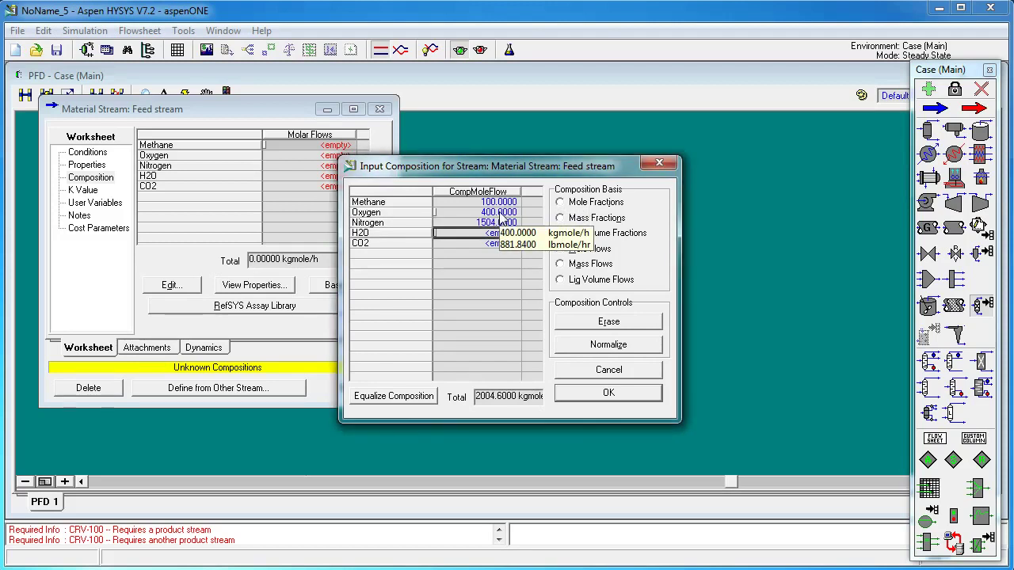
pyautogui.click(609, 344)
pyautogui.click(616, 396)
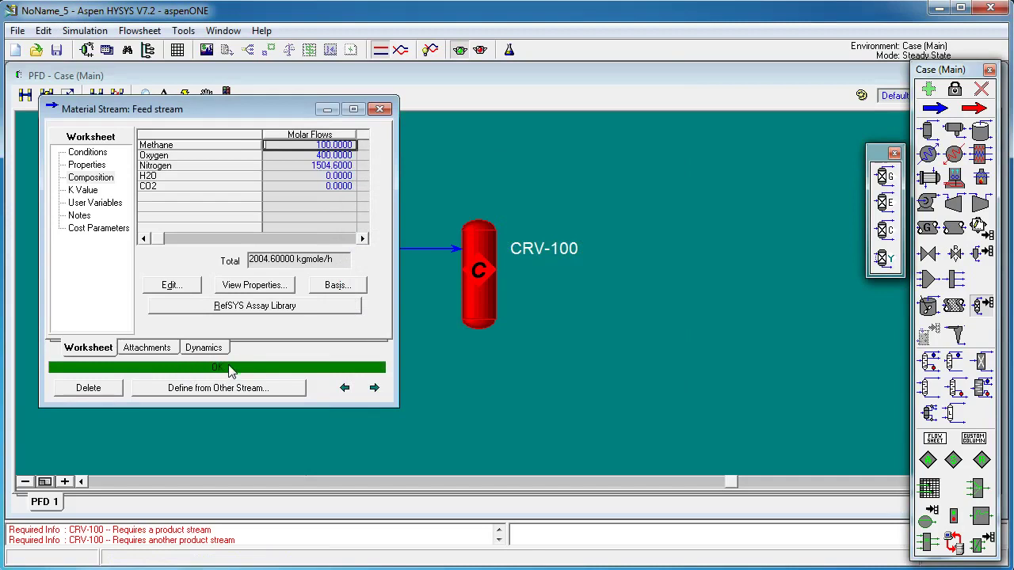
pyautogui.click(380, 109)
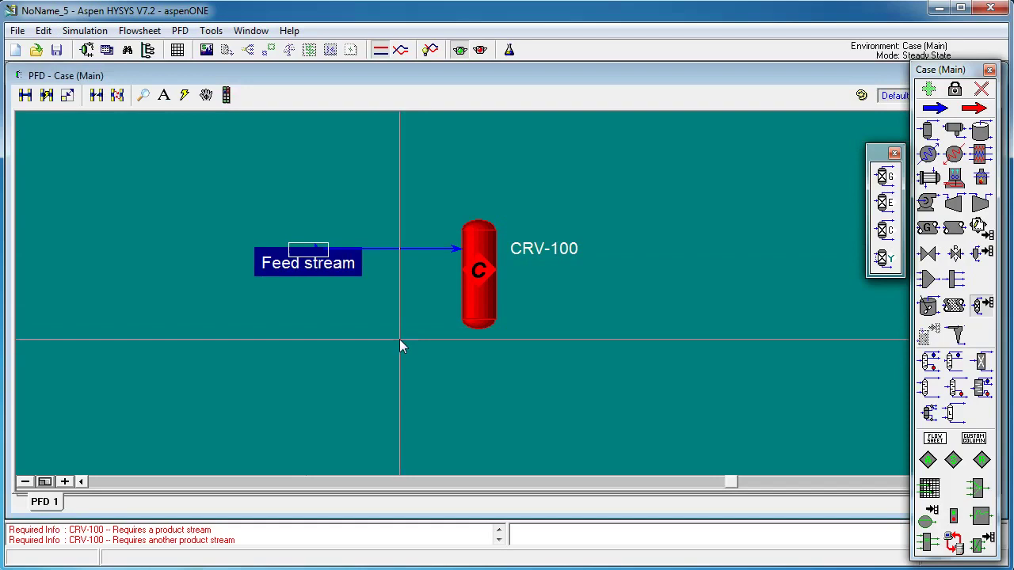
# - Connect Gas Product as CRV-100's vapour outlet and Liquid Product as its liquid outlet
pyautogui.doubleClick(478, 268)
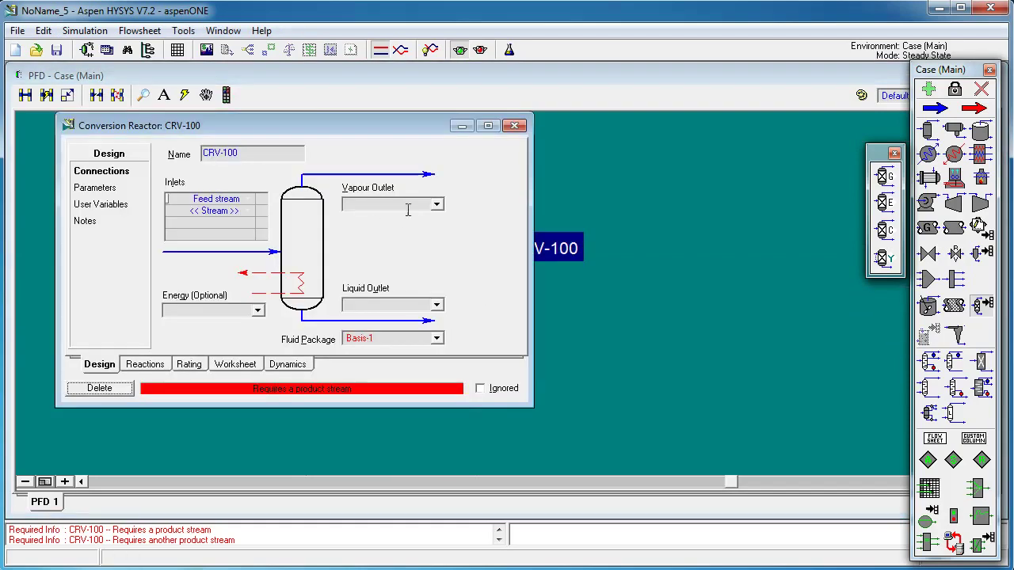
pyautogui.click(415, 208)
pyautogui.write('Ga')
pyautogui.write('s Prodcut')
pyautogui.write('uc')
pyautogui.write('t')
pyautogui.press('Return')
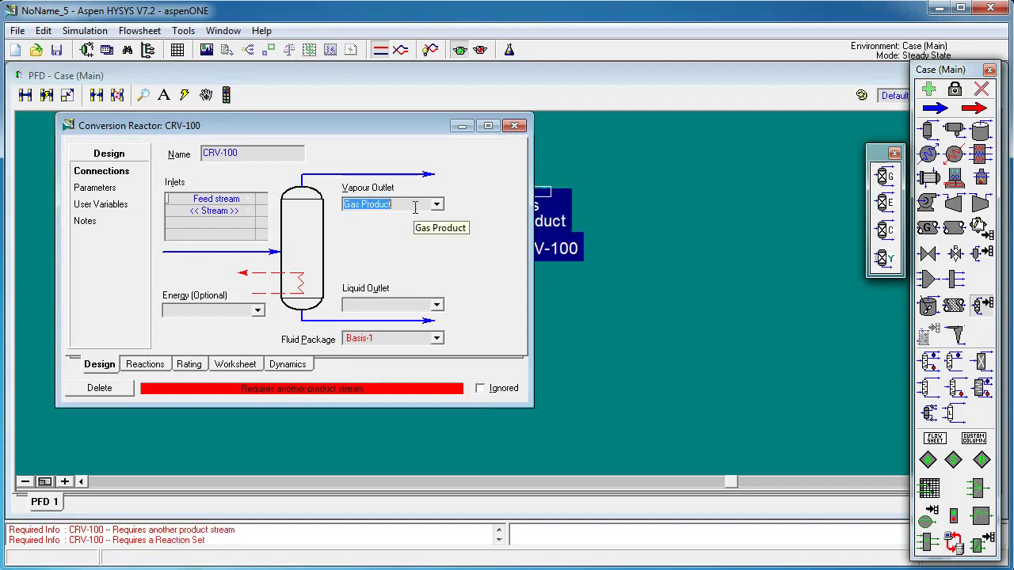
pyautogui.click(385, 305)
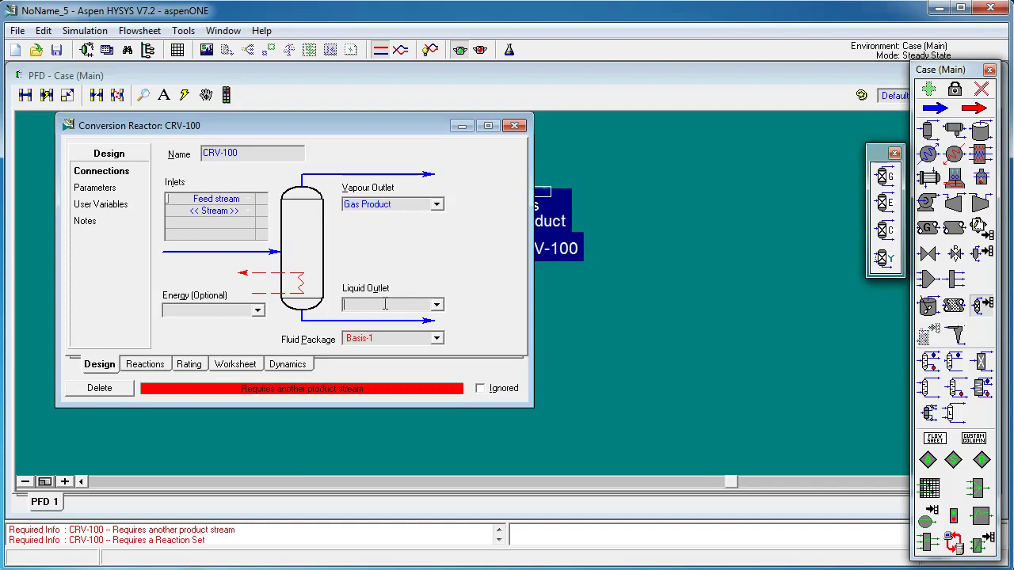
pyautogui.write('Liquid Product')
pyautogui.press('Return')
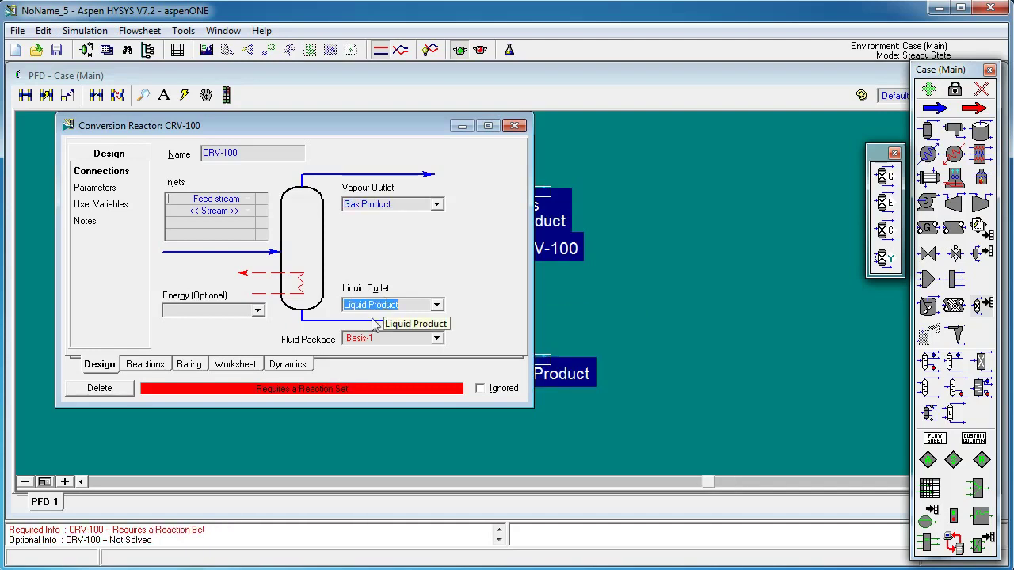
pyautogui.click(145, 366)
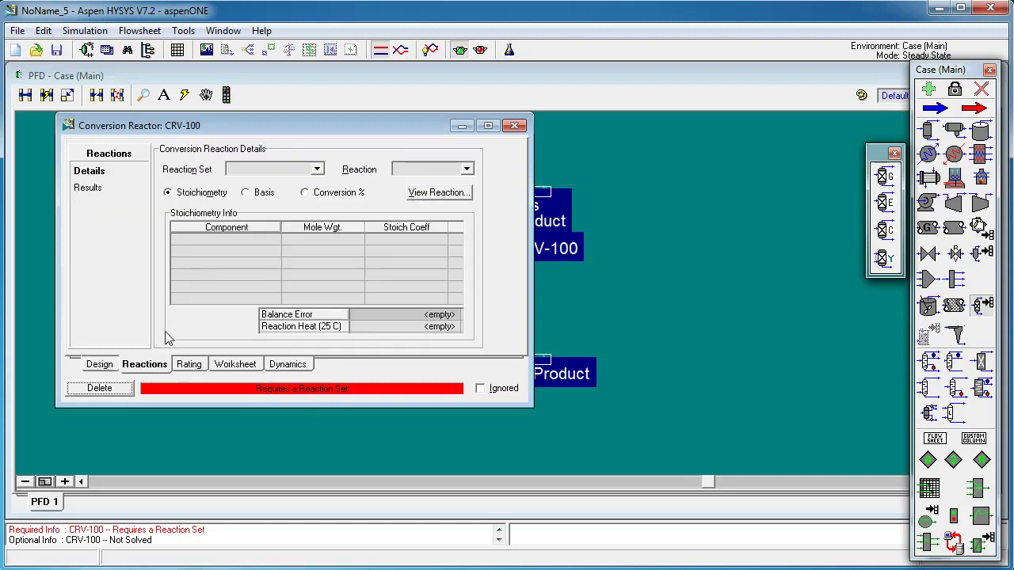
# - Assign Global Rxn Set to CRV-100 and select reaction Rxn-1
pyautogui.click(317, 169)
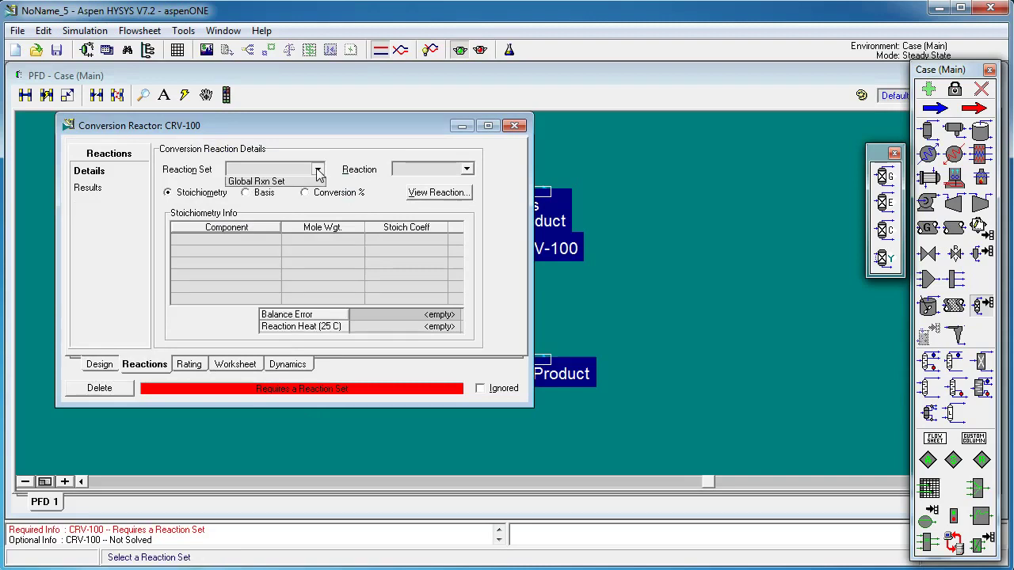
pyautogui.click(277, 182)
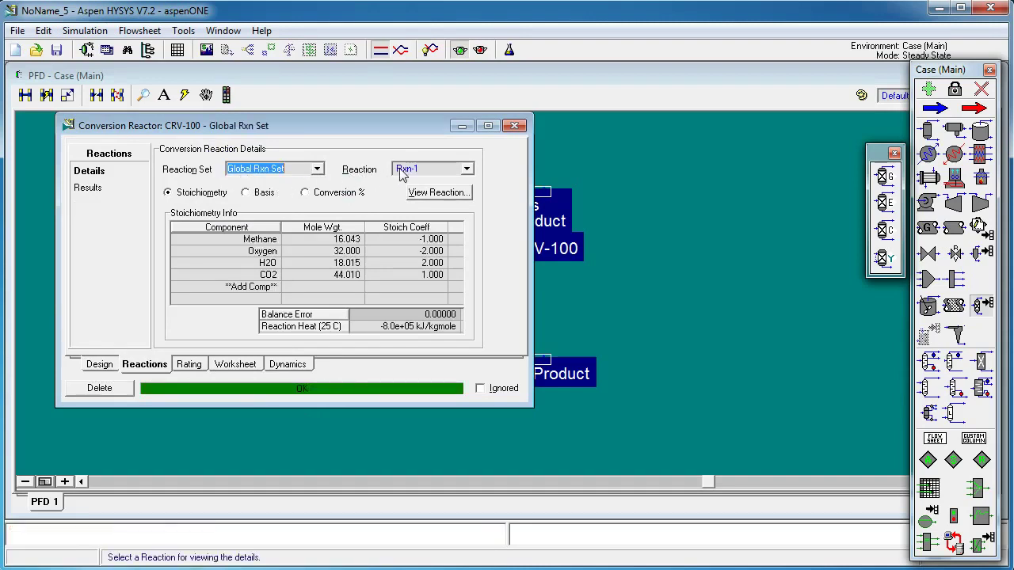
pyautogui.click(467, 169)
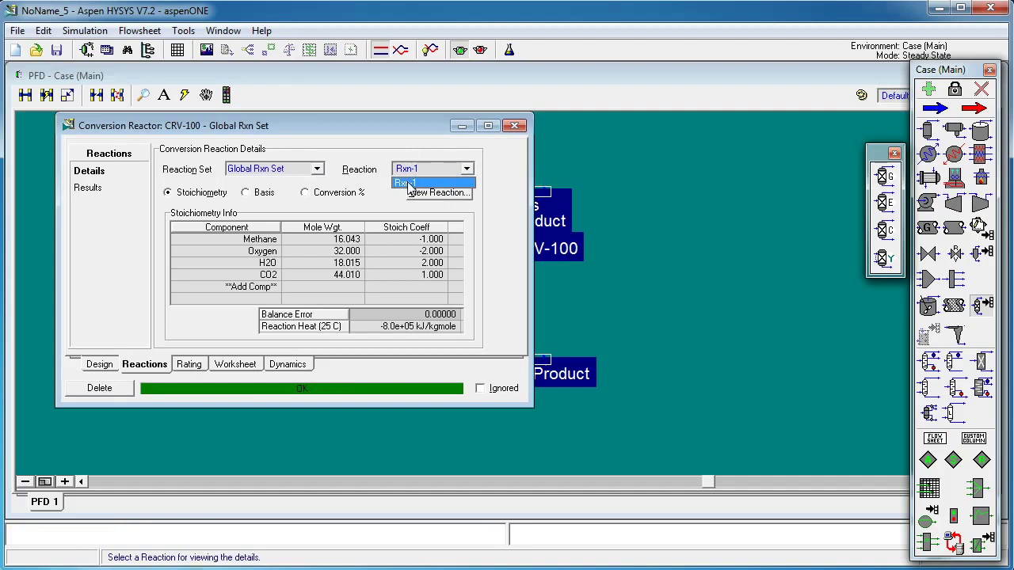
pyautogui.click(425, 177)
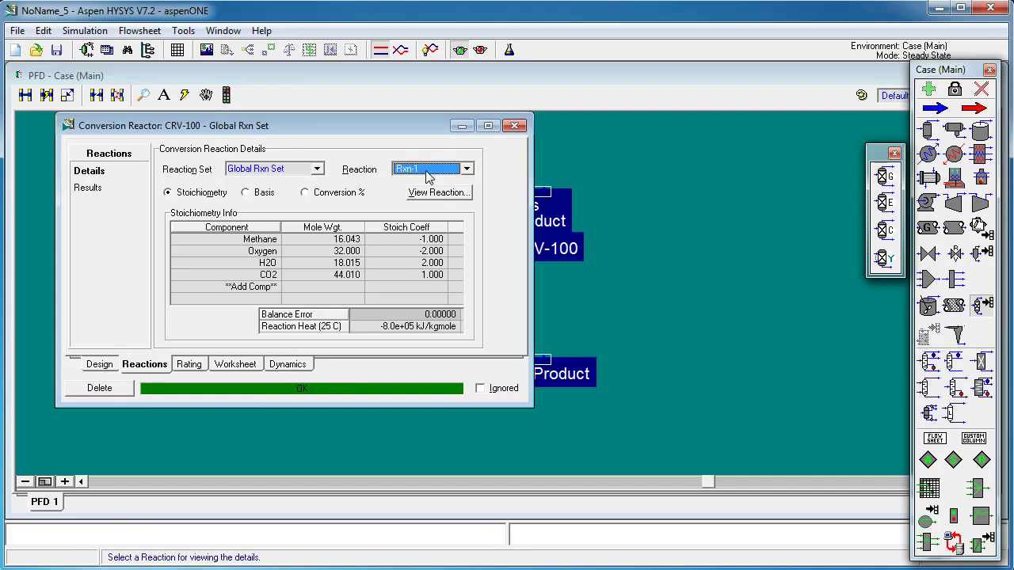
pyautogui.click(99, 364)
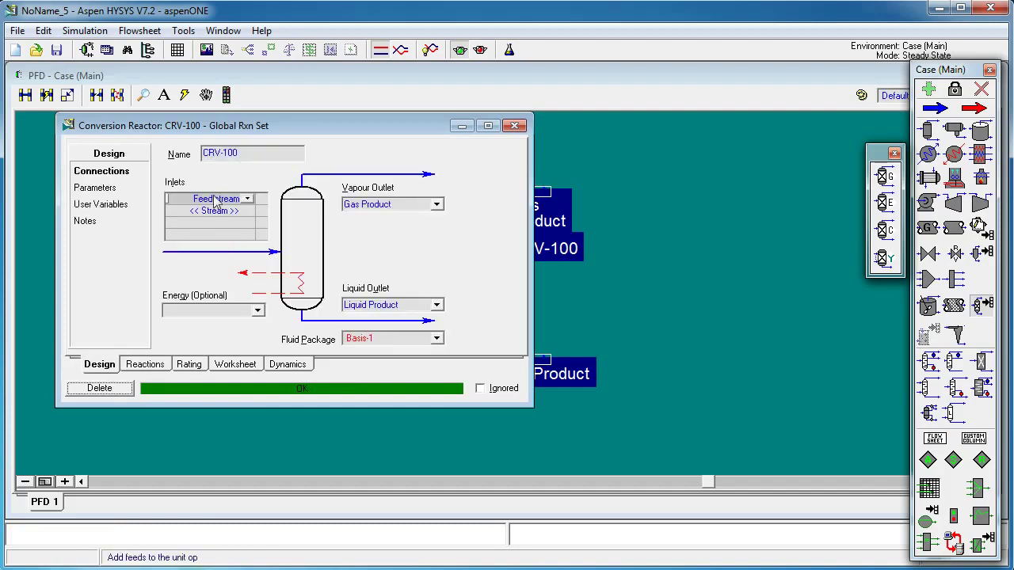
# - Change CRV-100's name to 'Methane Burner' and close the reactor window
pyautogui.click(204, 153)
pyautogui.write('M')
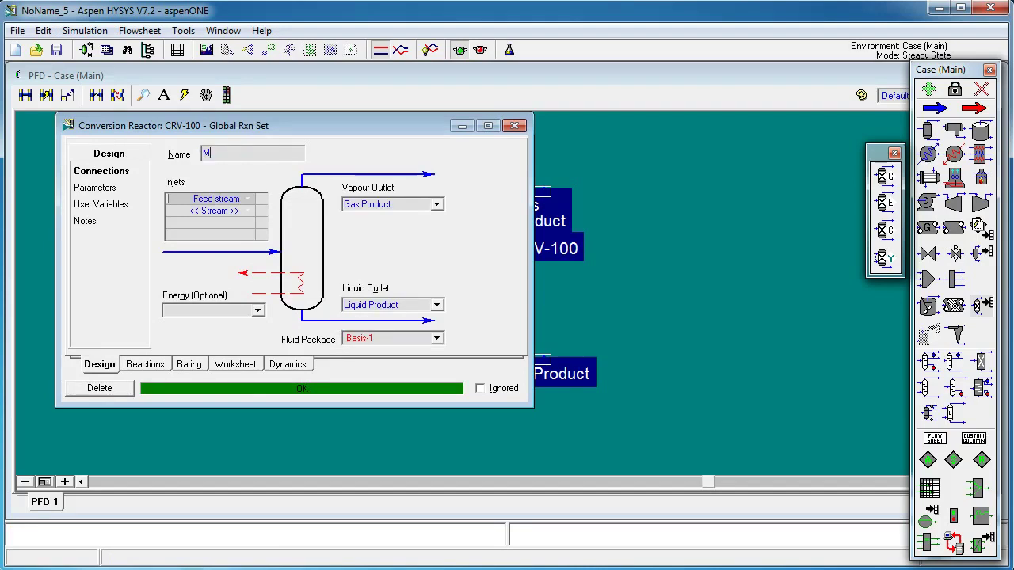
pyautogui.write('ethane Burner')
pyautogui.press('Return')
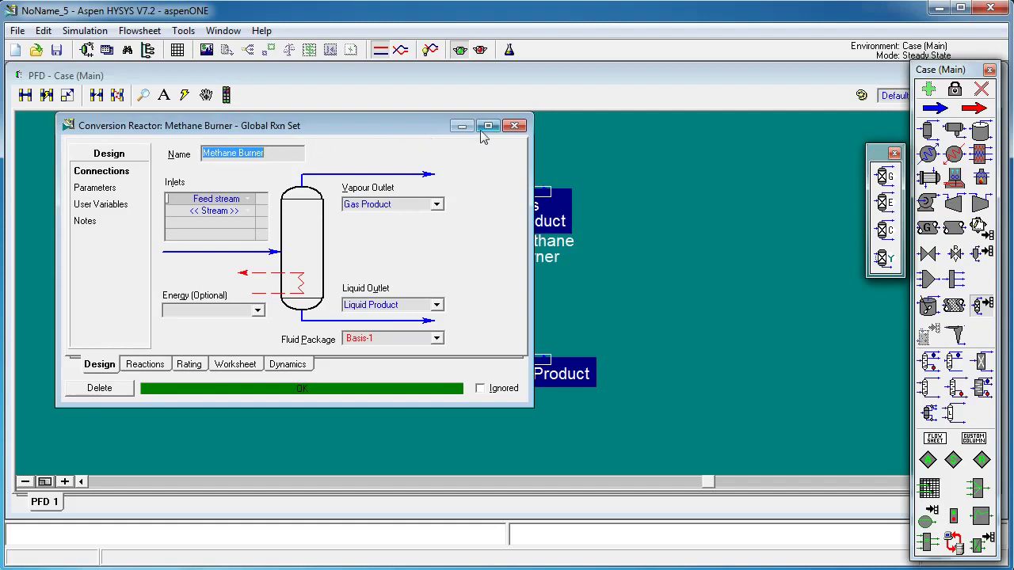
pyautogui.click(515, 127)
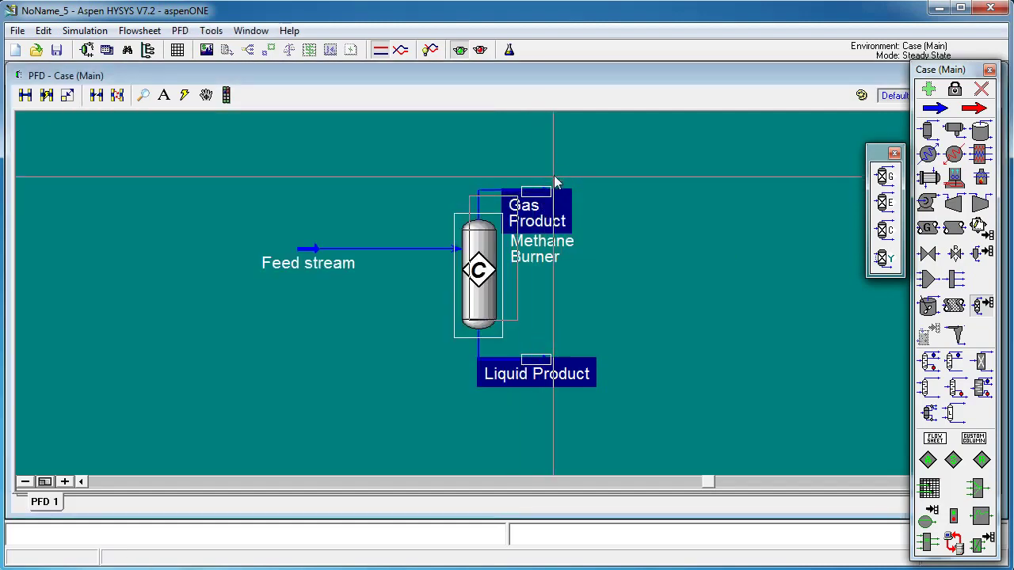
# - Shift the reactor group and Feed stream apart, then drag Gas Product up and right
pyautogui.moveTo(557, 180); pyautogui.dragTo(550, 158)
pyautogui.moveTo(308, 263); pyautogui.dragTo(285, 267)
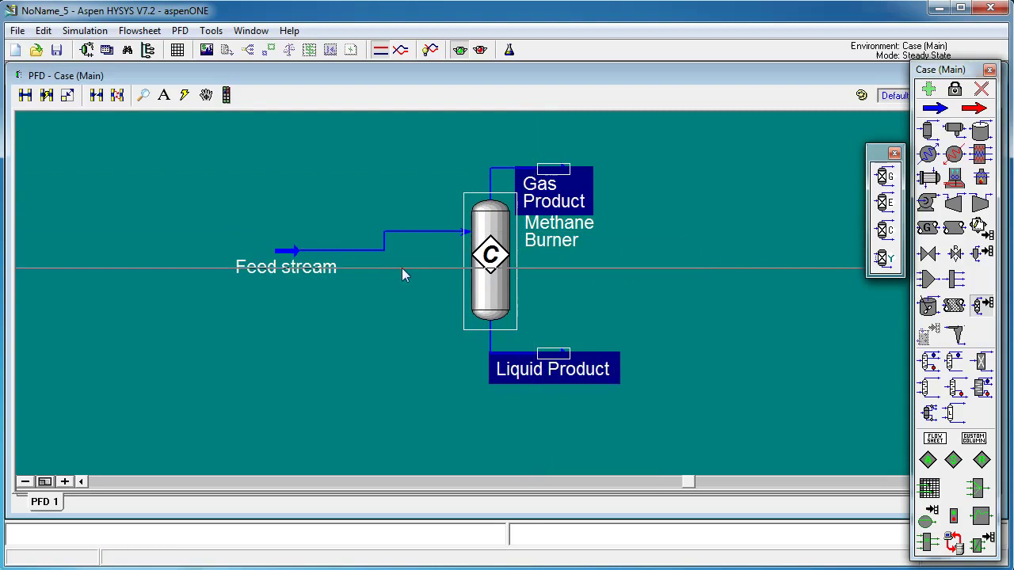
pyautogui.moveTo(403, 274); pyautogui.dragTo(380, 275)
pyautogui.scroll(1, 380, 275)
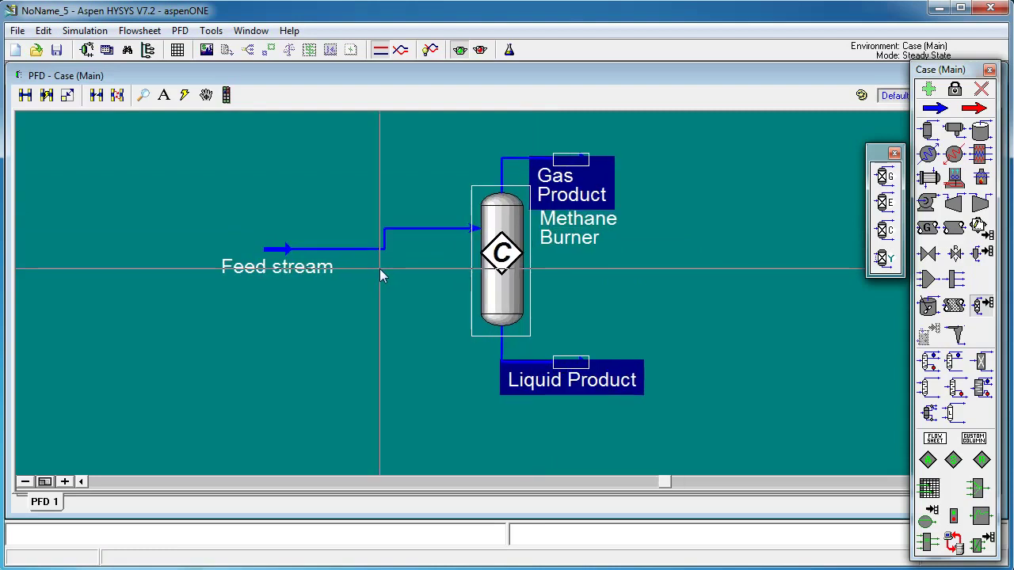
pyautogui.click(622, 277)
pyautogui.moveTo(579, 170)
pyautogui.moveTo(579, 169); pyautogui.dragTo(638, 138)
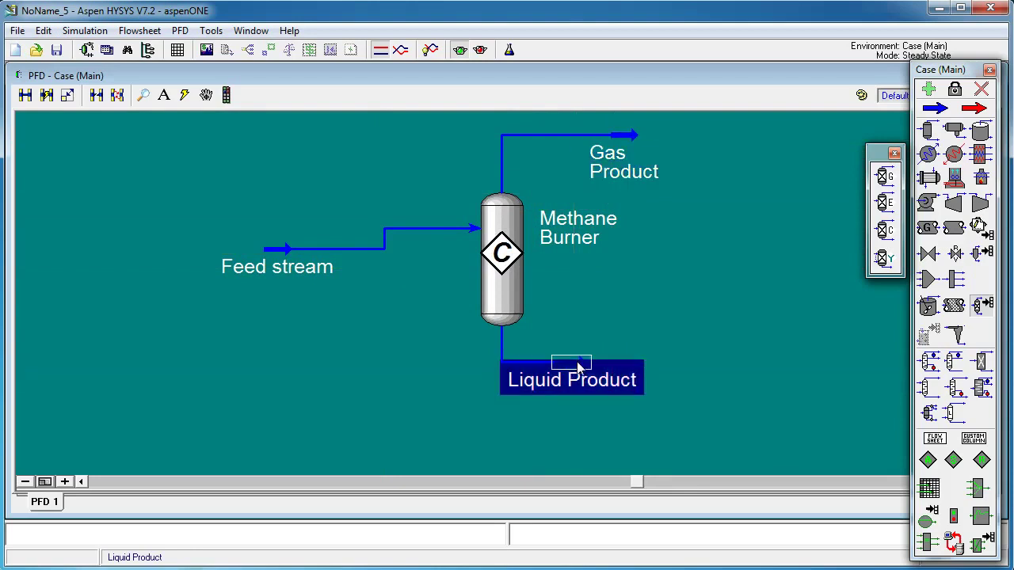